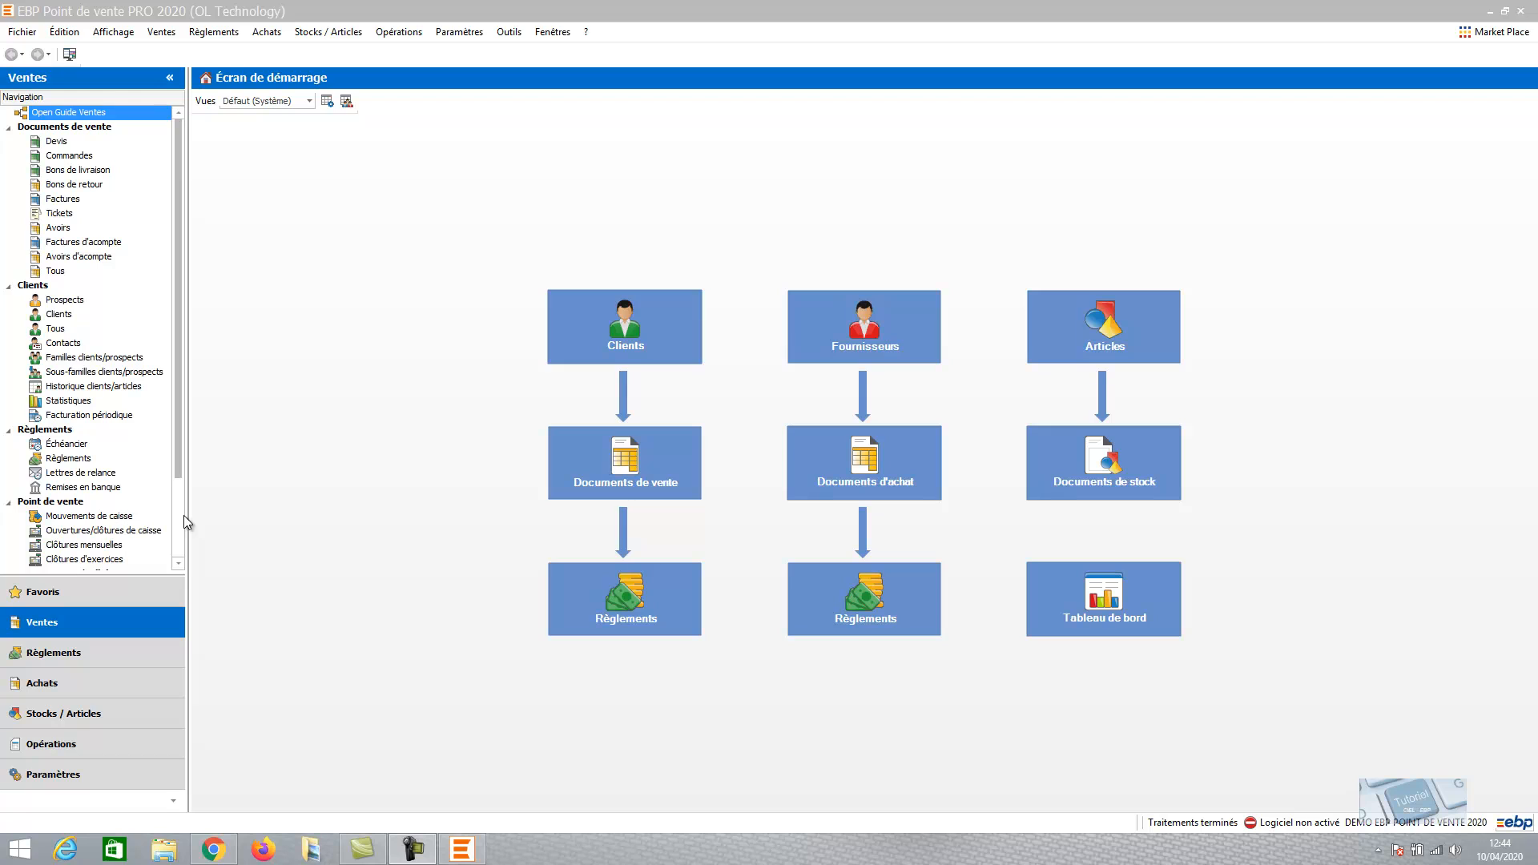
Add a new sales rep/collaborator family (Familles commerciaux/collaborateurs) labelled "vendeurs"
{"action": "left_click_drag", "start_coordinate": [178, 460], "coordinate": [160, 556]}
{"action": "left_click", "coordinate": [109, 490]}
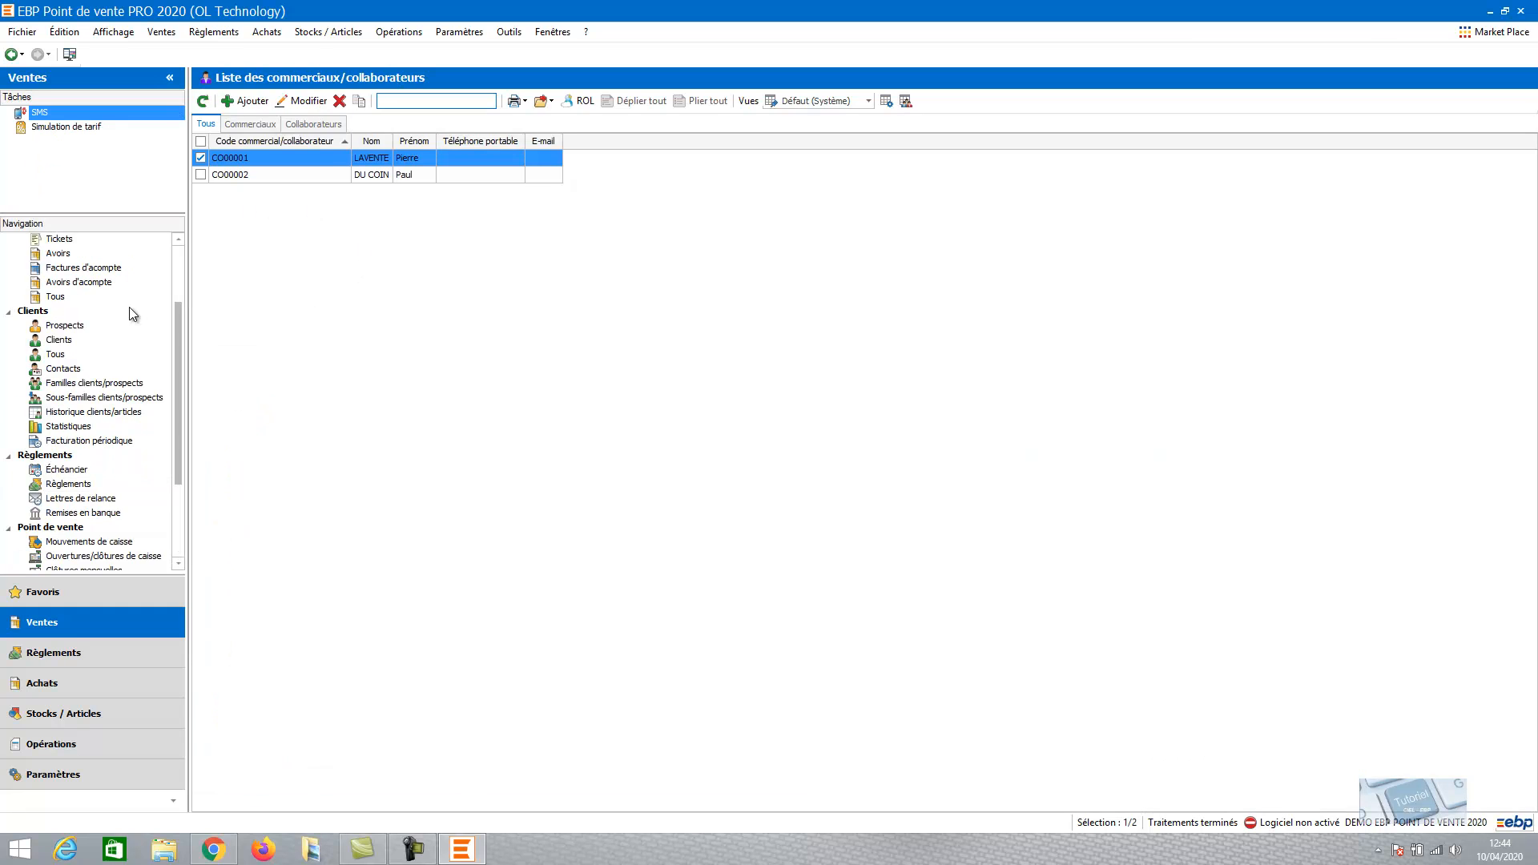
{"action": "left_click_drag", "start_coordinate": [179, 464], "coordinate": [181, 593]}
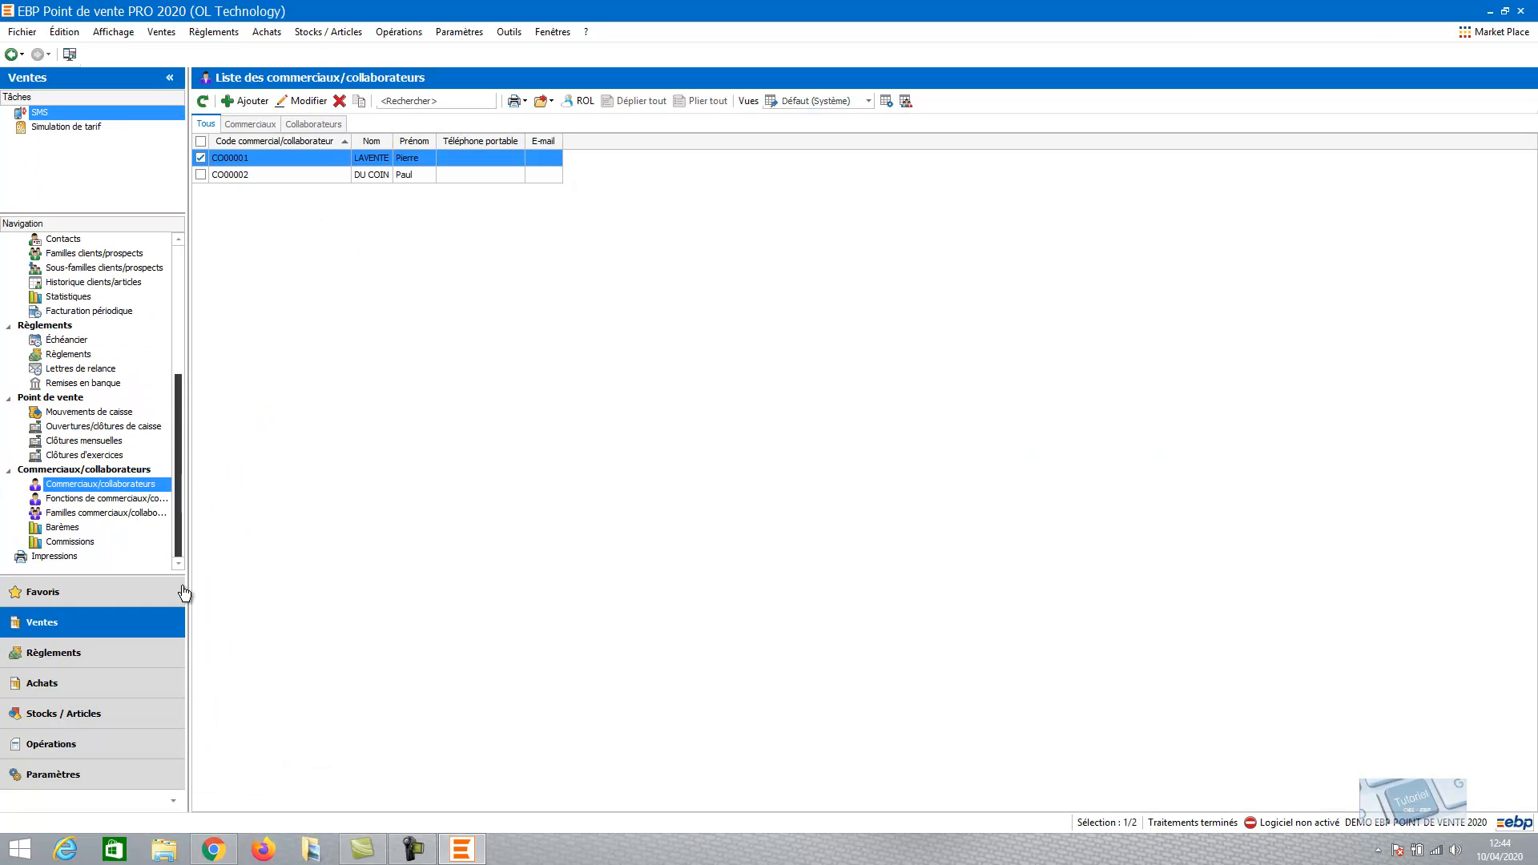
{"action": "left_click", "coordinate": [100, 516]}
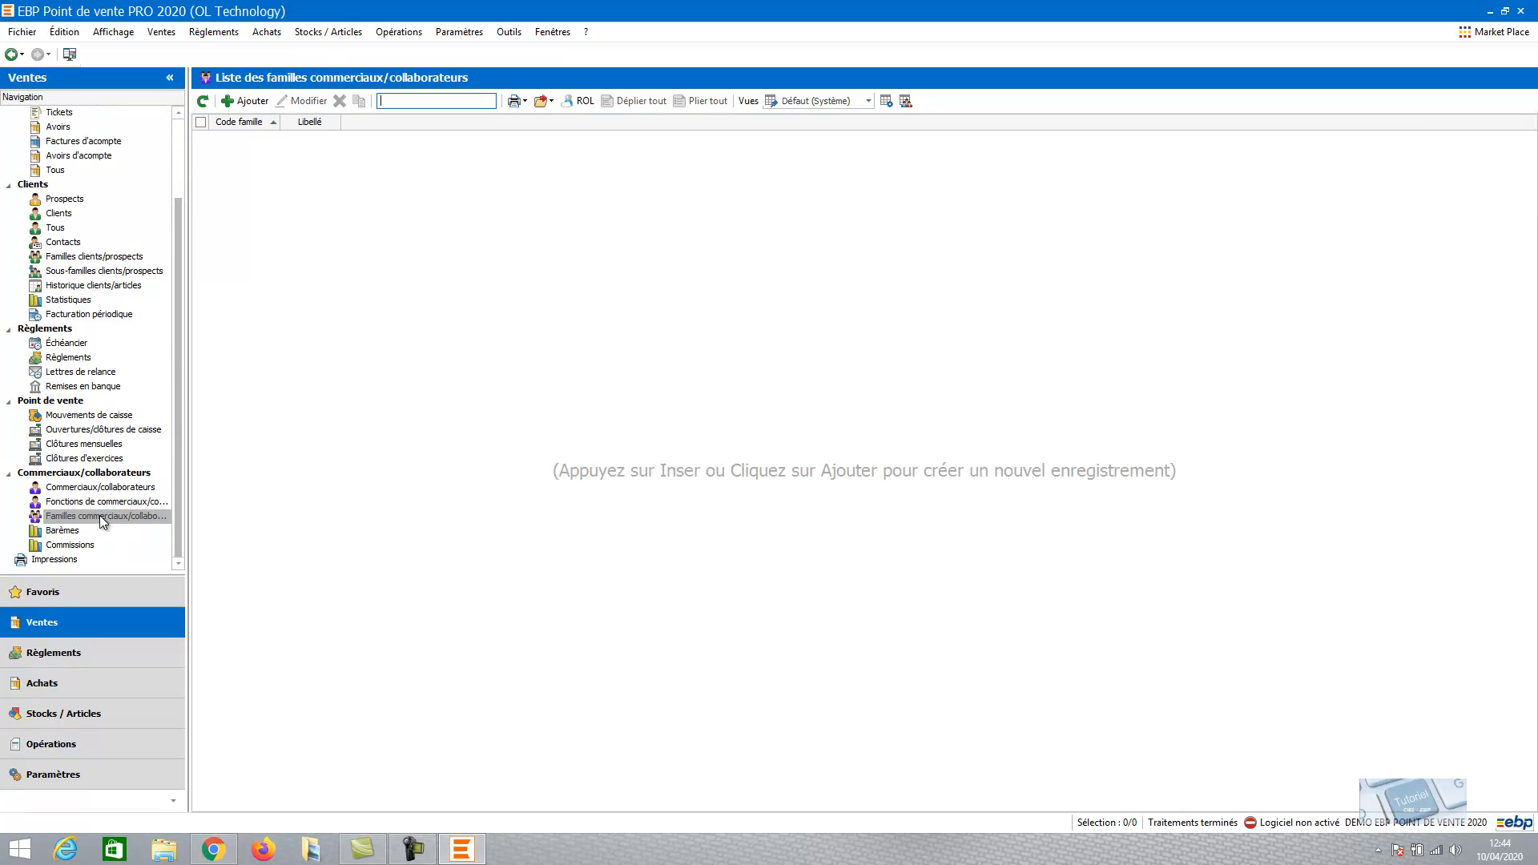
{"action": "left_click", "coordinate": [253, 99]}
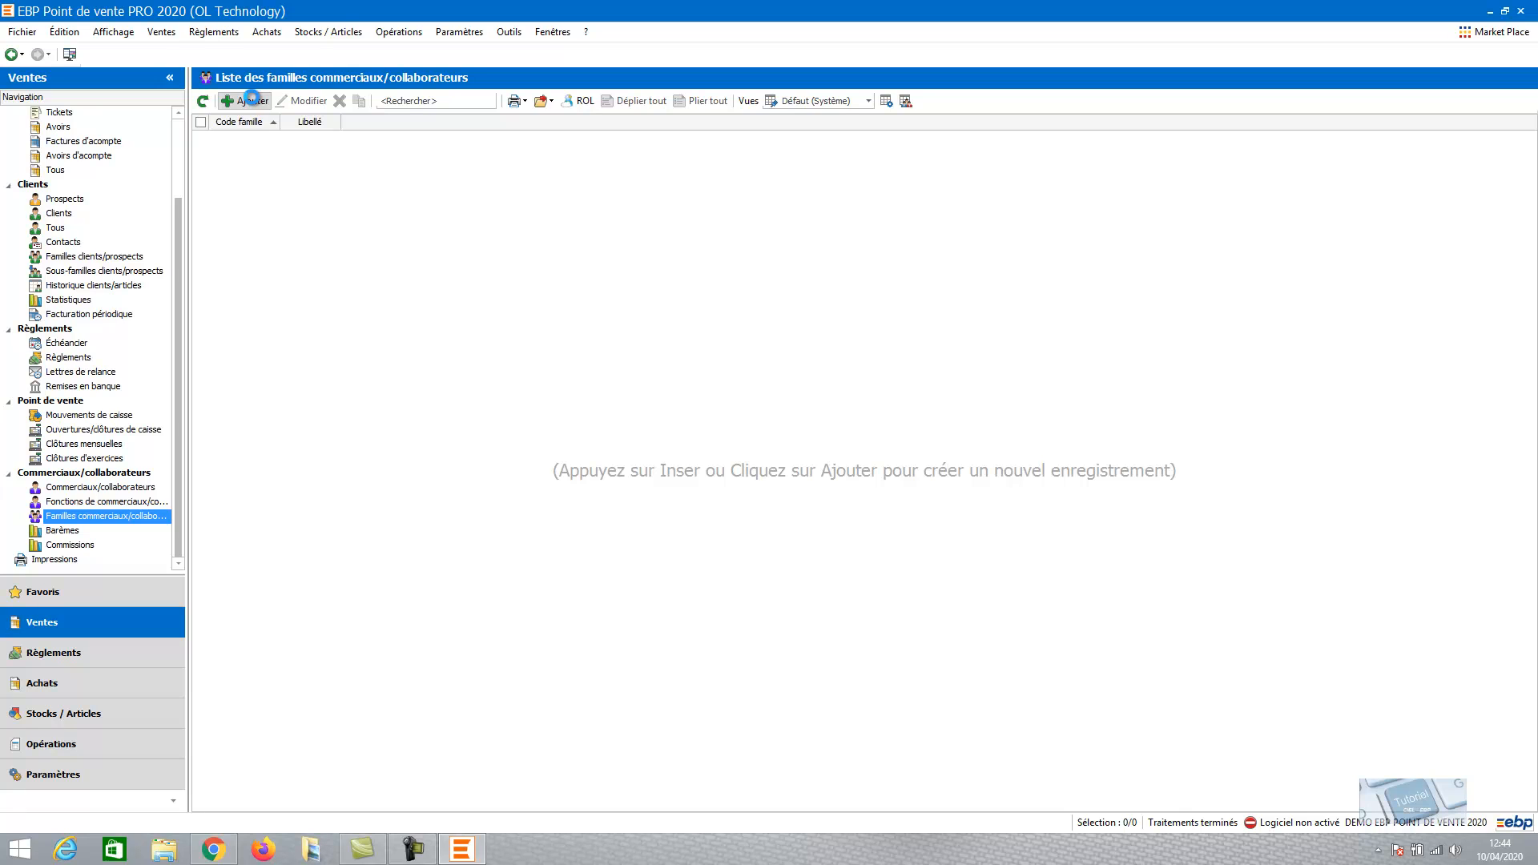
{"action": "type", "text": "vendeurs"}
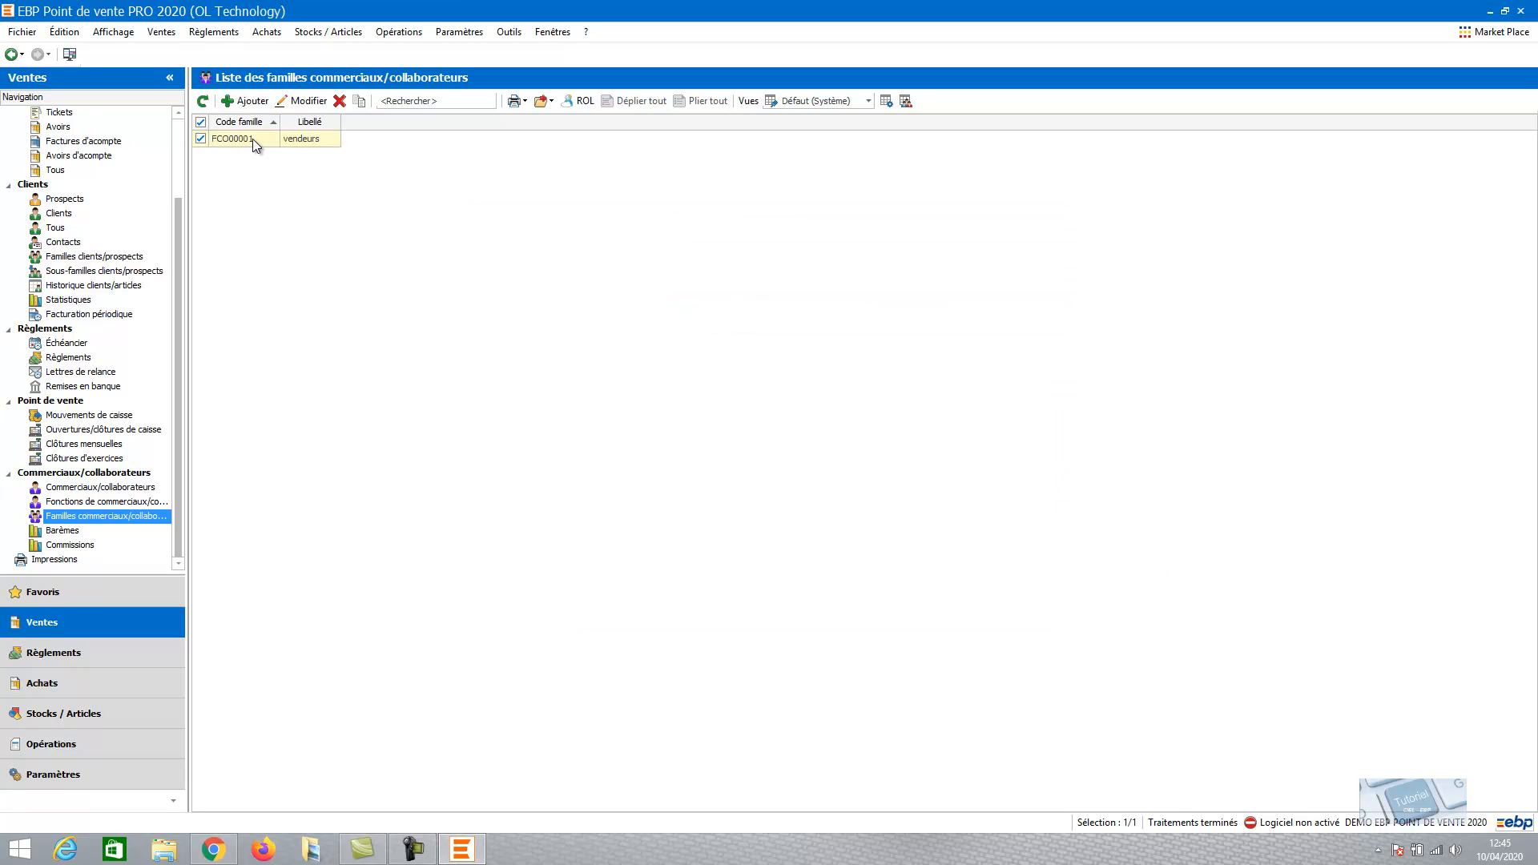
In the vendeurs family, add a barème line and start a new barème labelled "commission", valid until 31/12/2020
{"action": "double_click", "coordinate": [252, 139]}
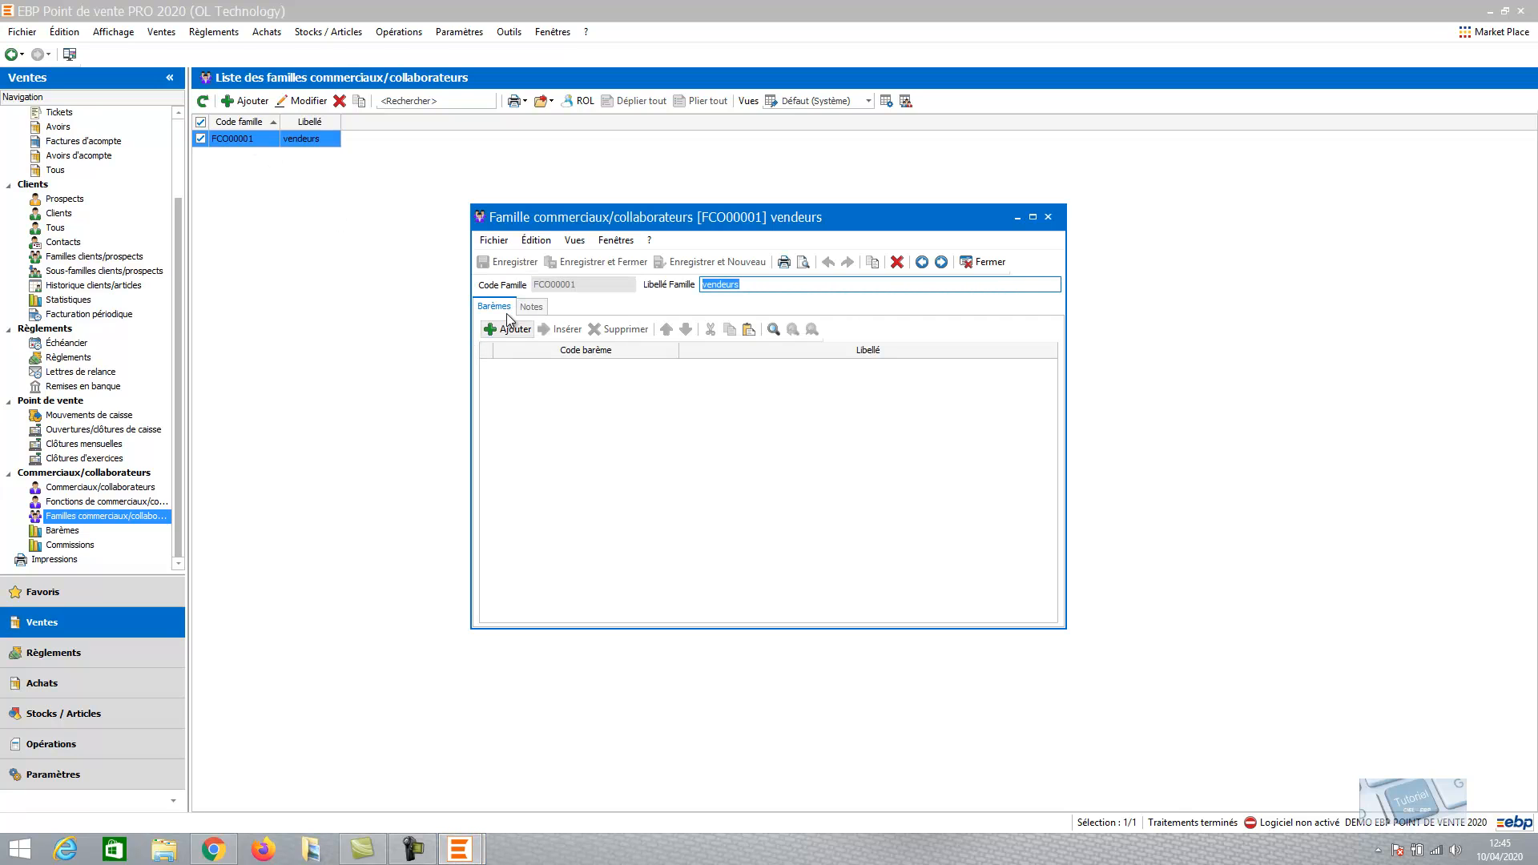
{"action": "left_click", "coordinate": [507, 332]}
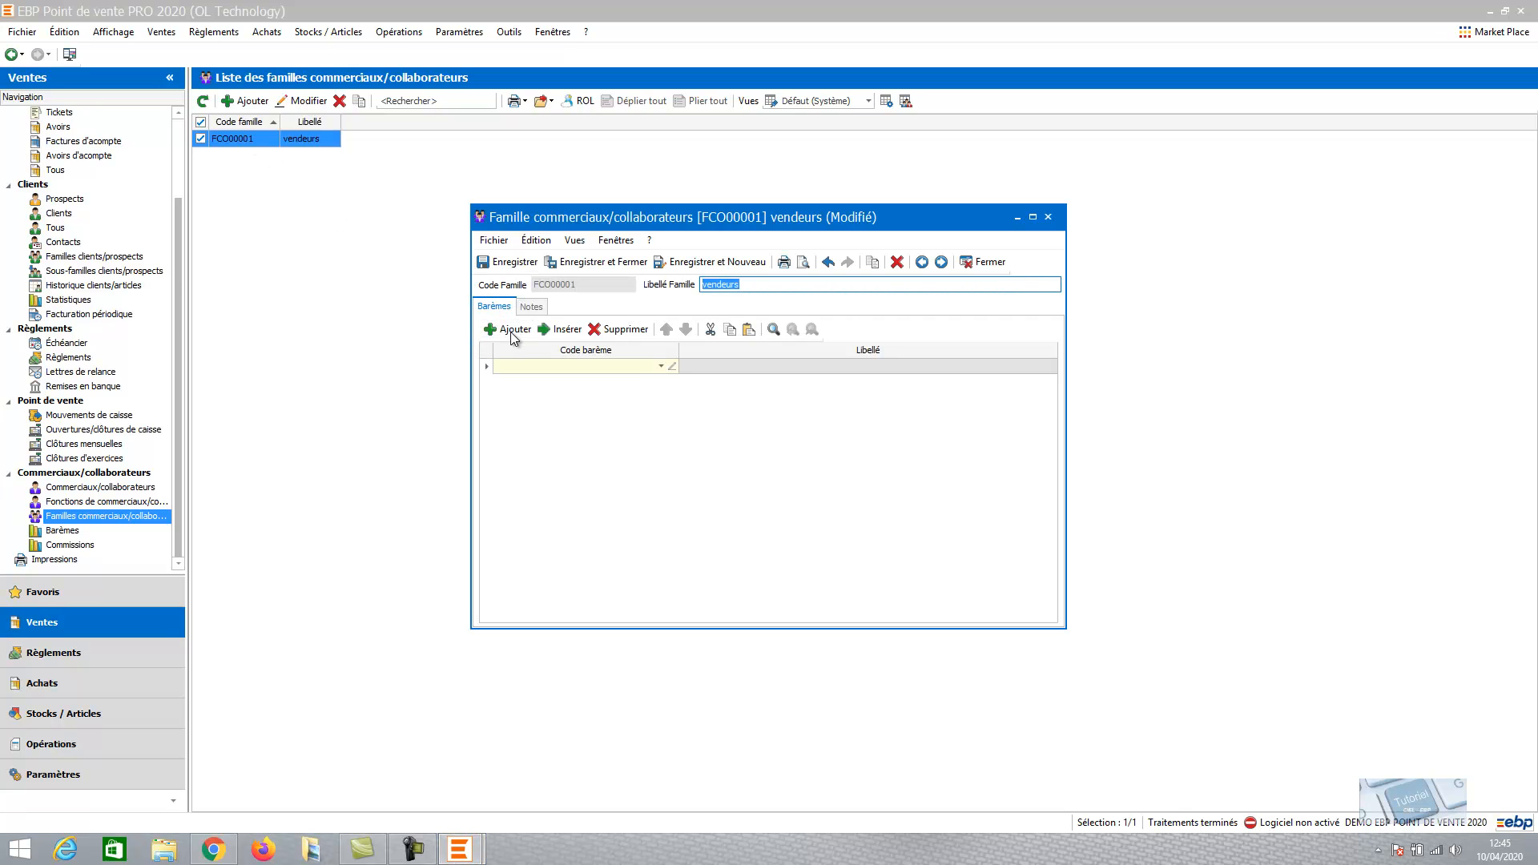
{"action": "left_click", "coordinate": [659, 367]}
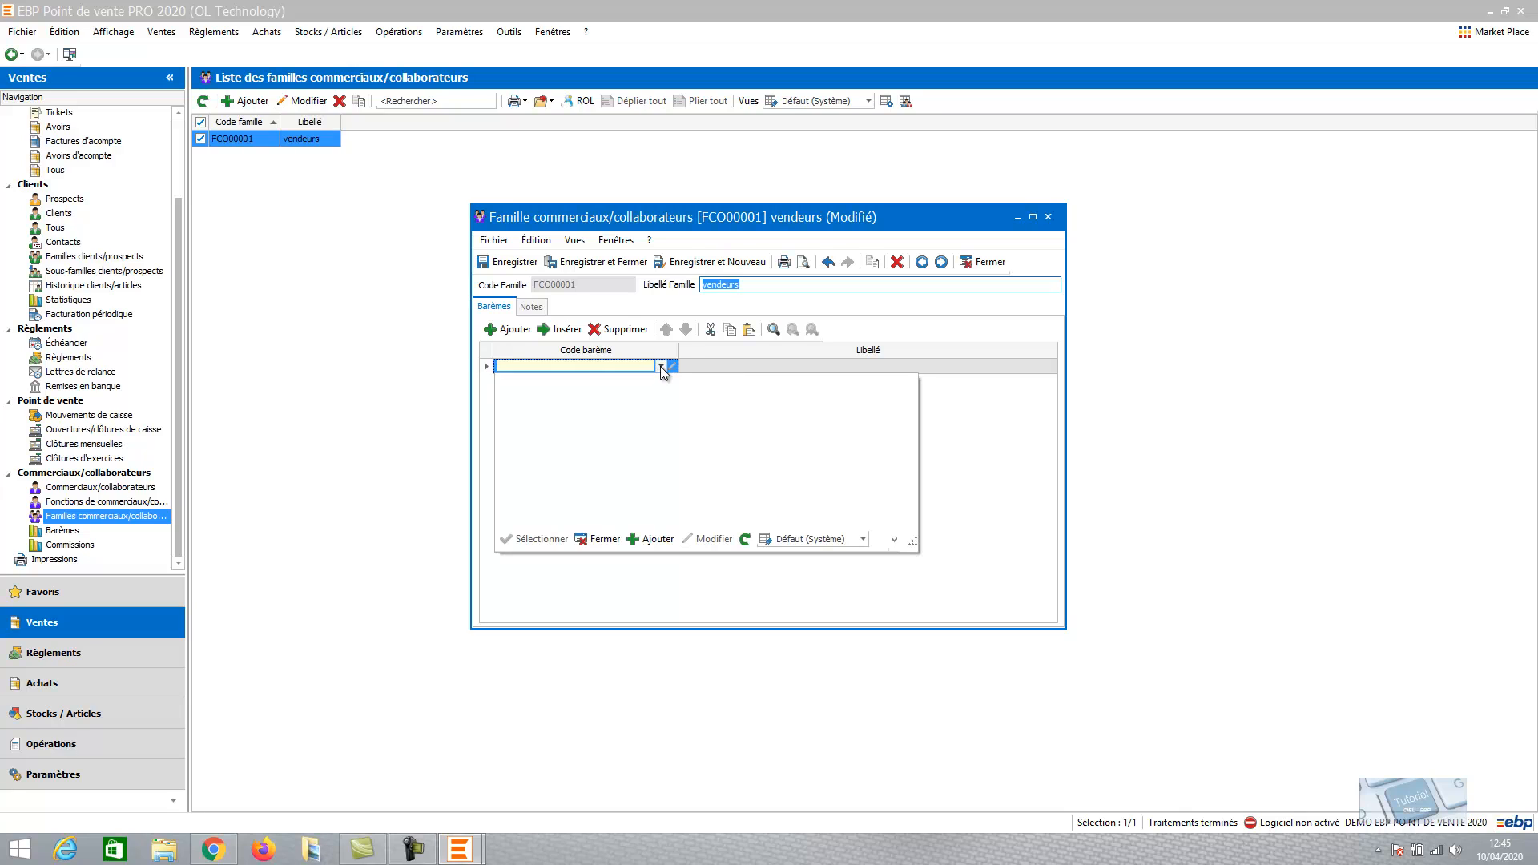
{"action": "left_click", "coordinate": [654, 539]}
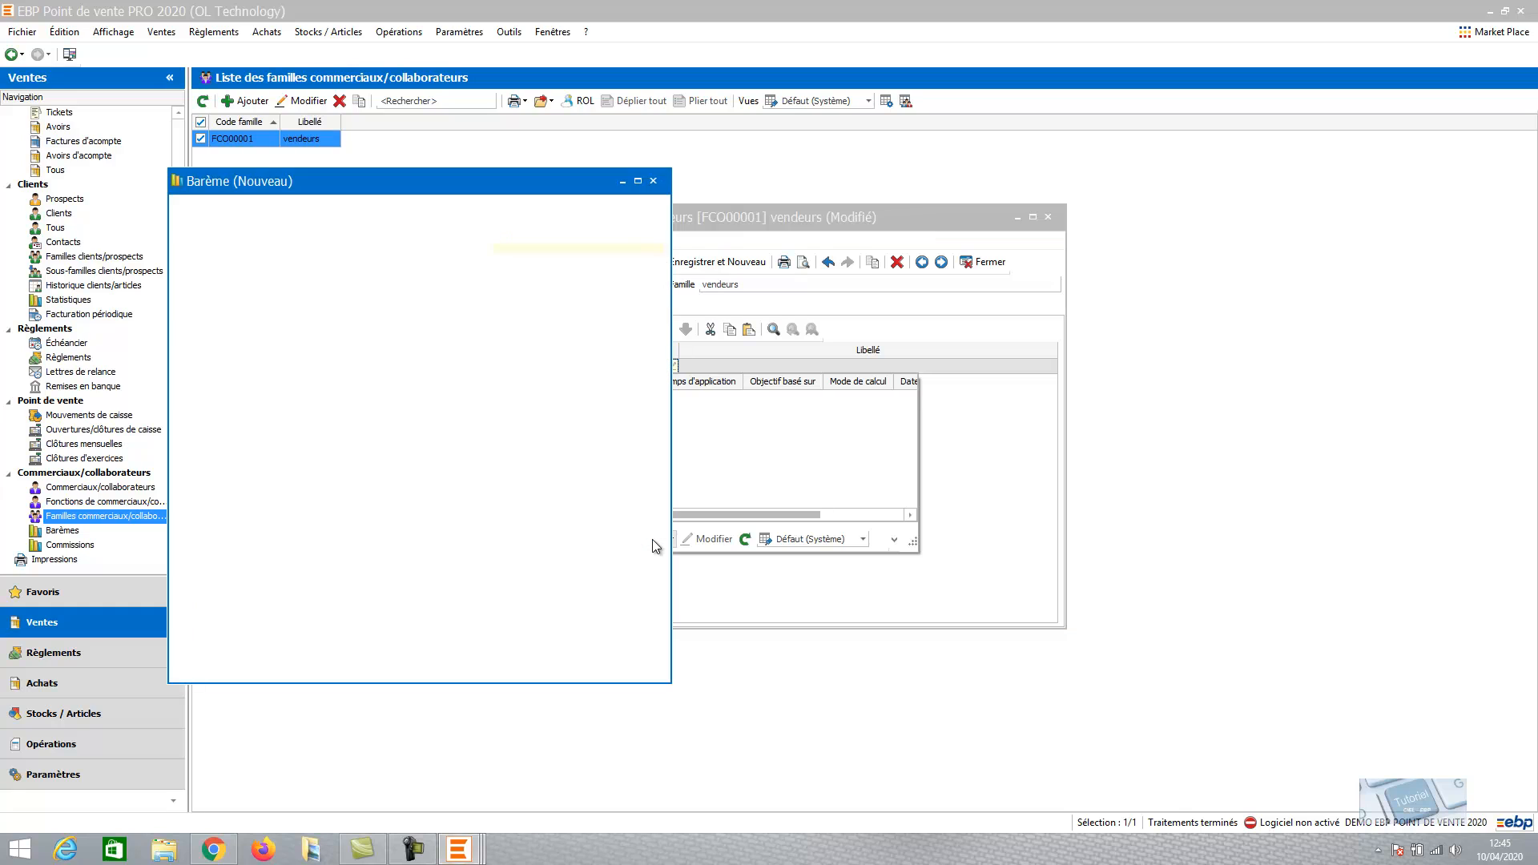
{"action": "type", "text": "commission"}
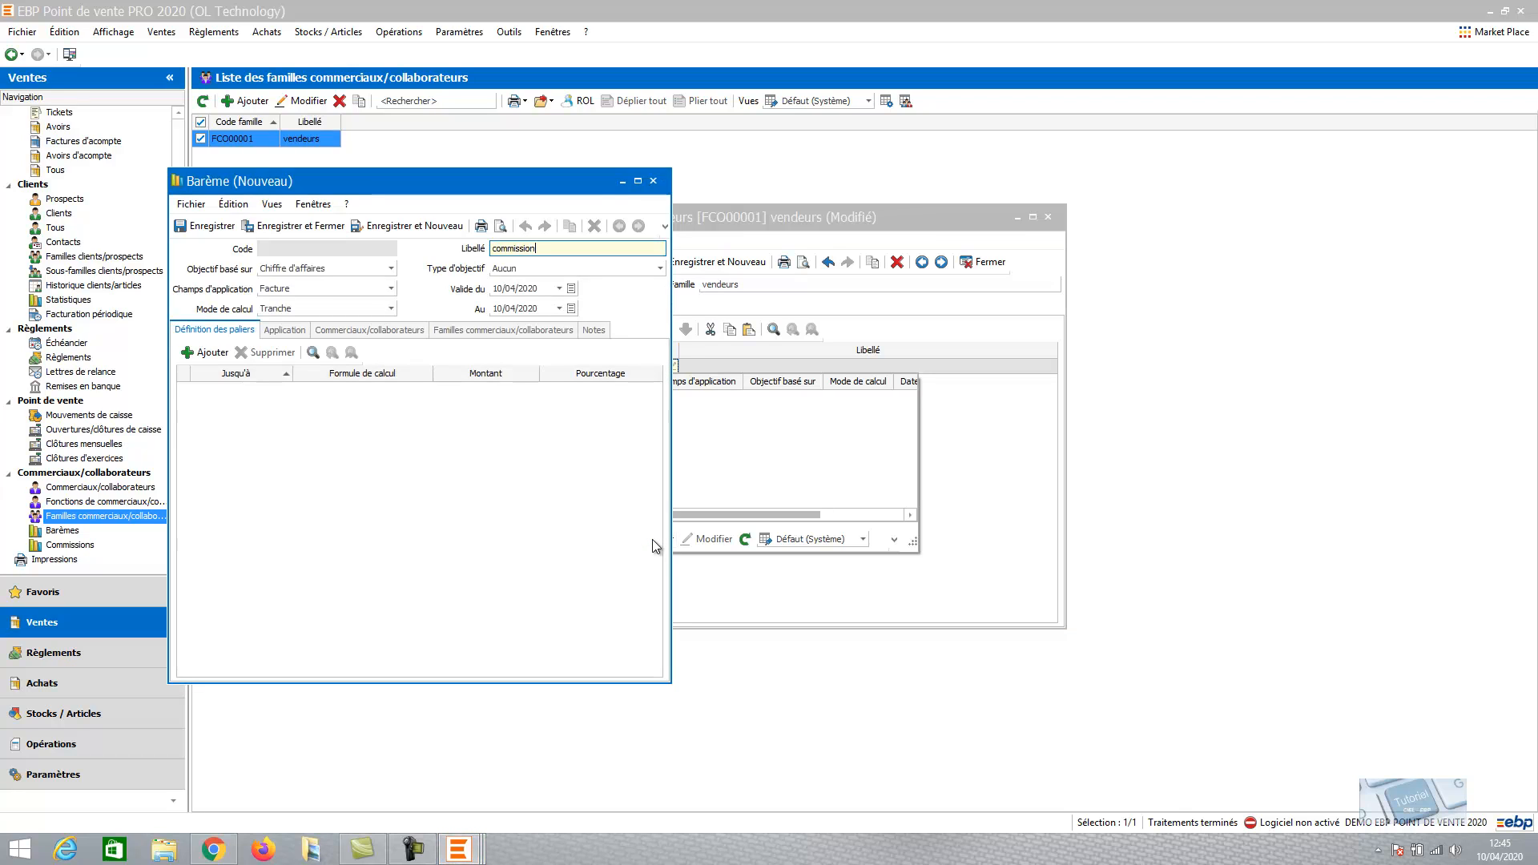
{"action": "left_click", "coordinate": [559, 309]}
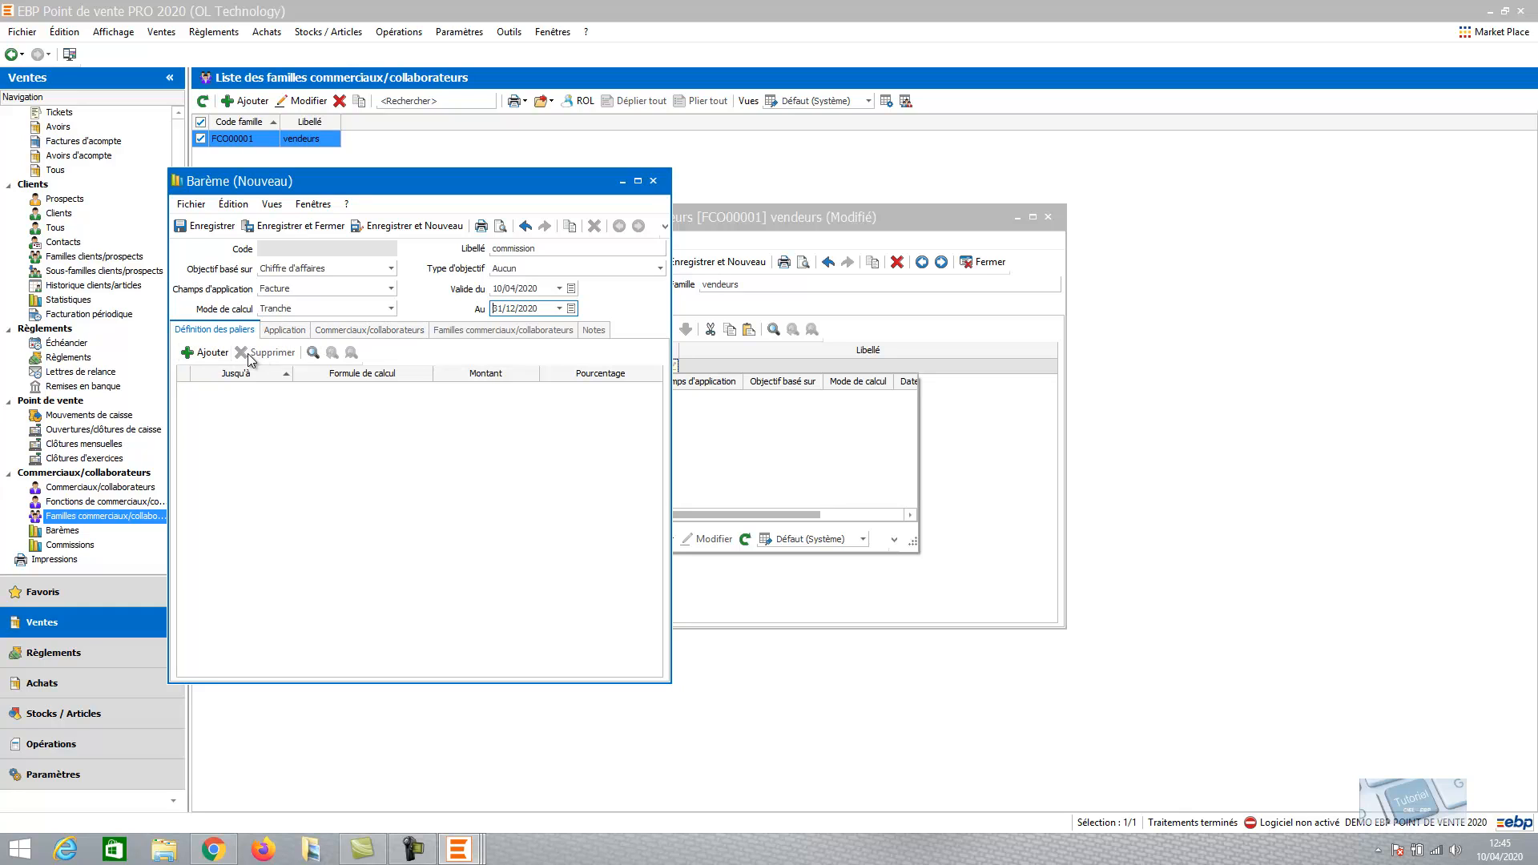
Add a tier to the commission barème using the % CA formula with a percentage of 10
{"action": "left_click", "coordinate": [209, 354]}
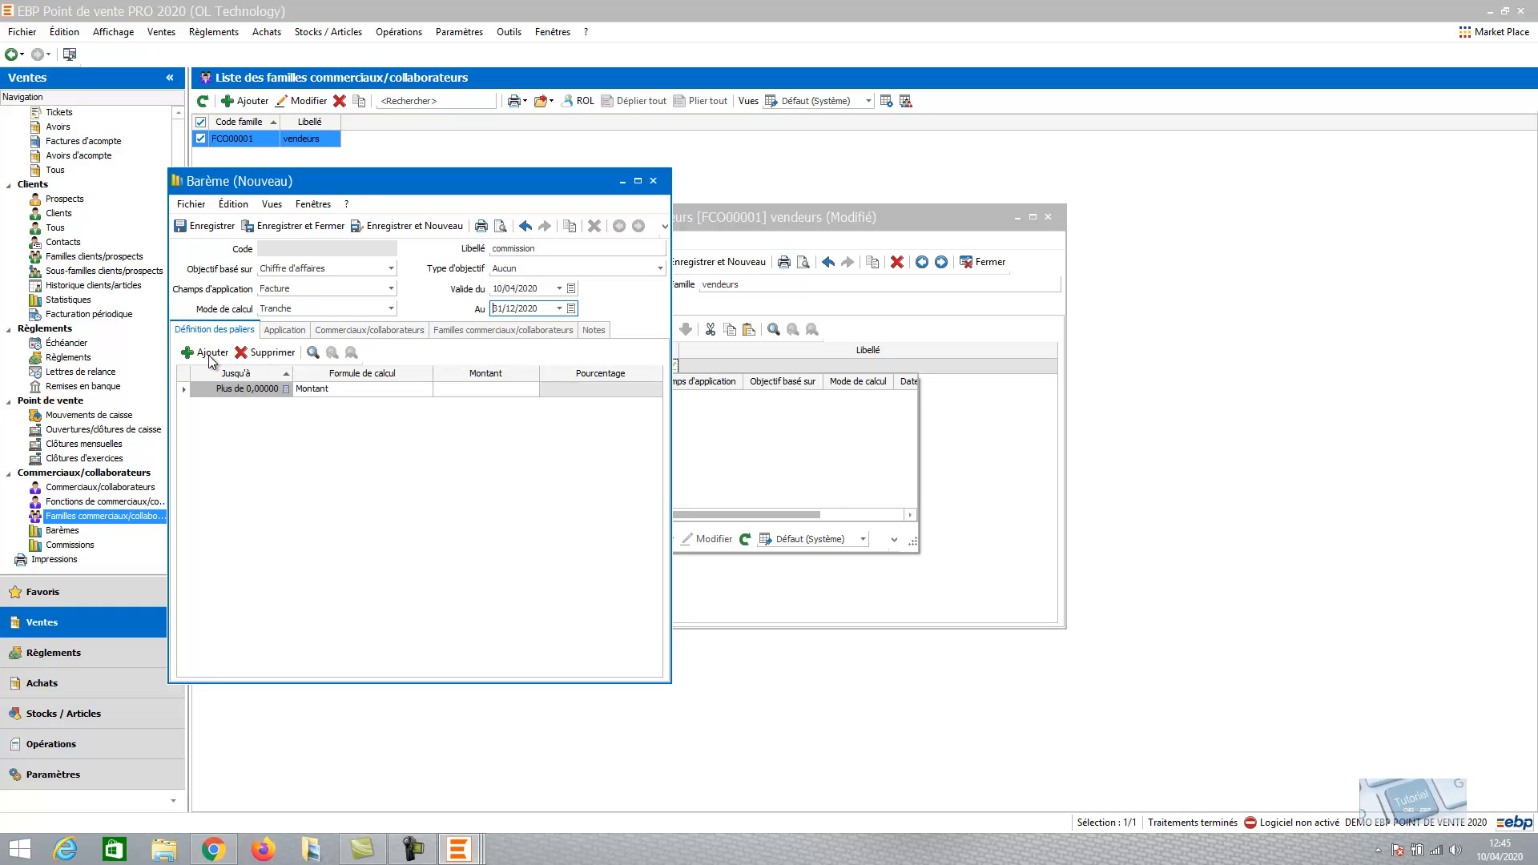
{"action": "left_click", "coordinate": [343, 388]}
{"action": "left_click", "coordinate": [332, 427]}
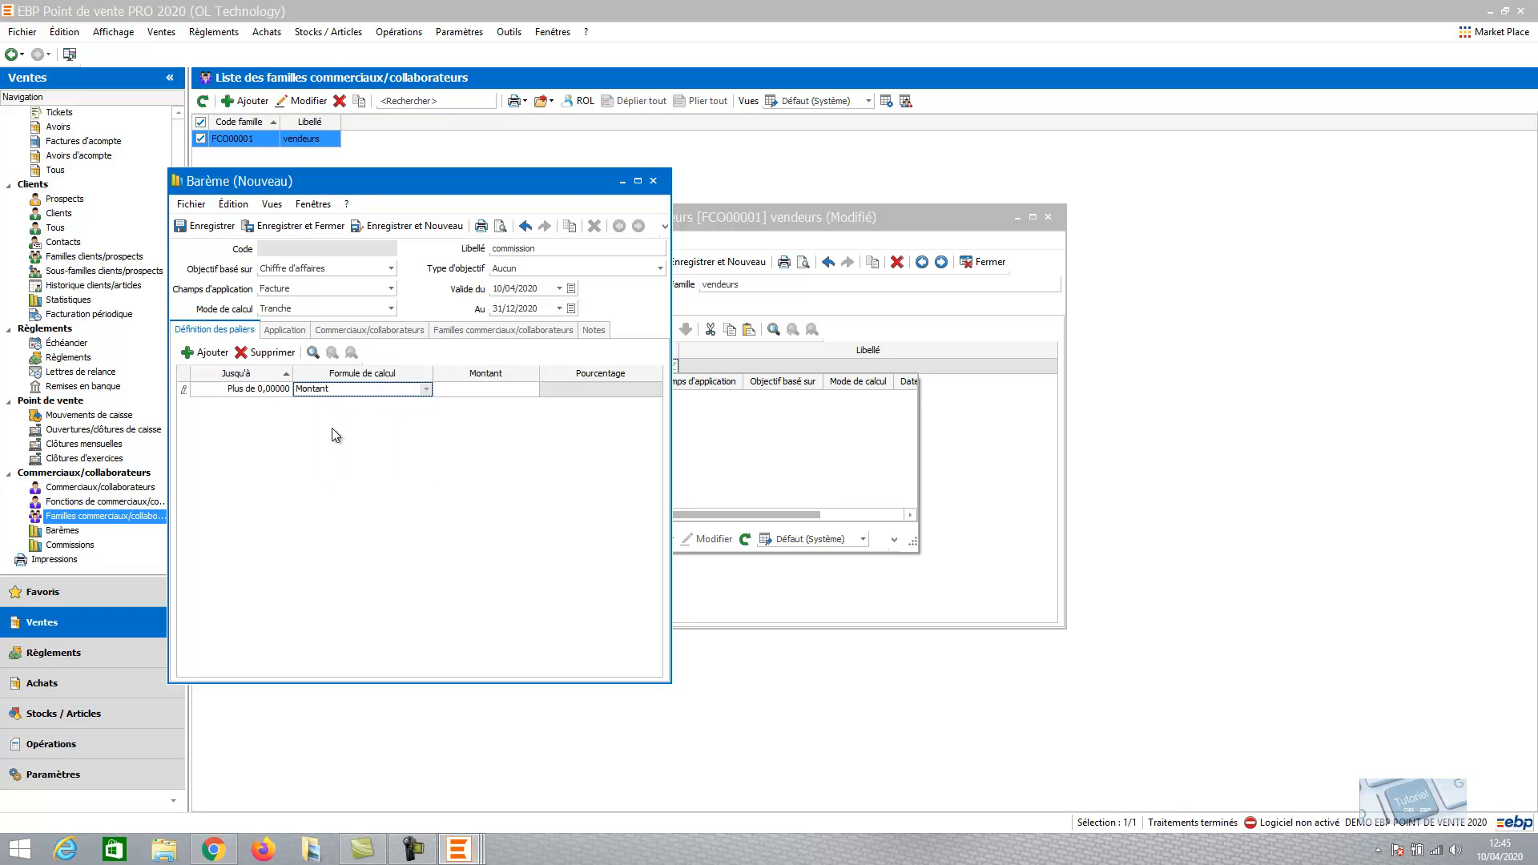
{"action": "left_click", "coordinate": [611, 389]}
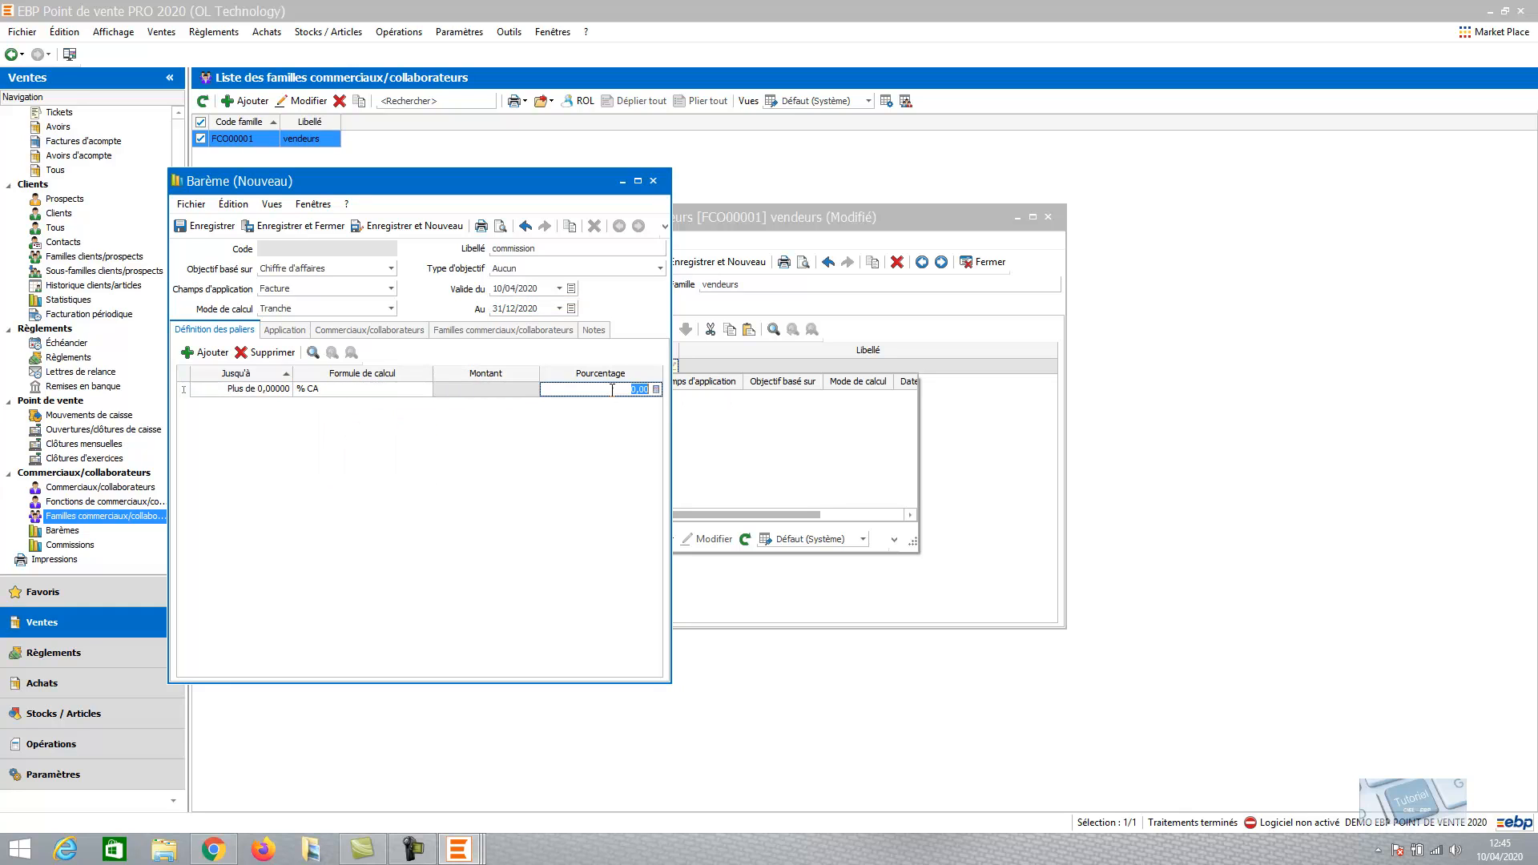
{"action": "type", "text": "10"}
{"action": "key", "text": "Return"}
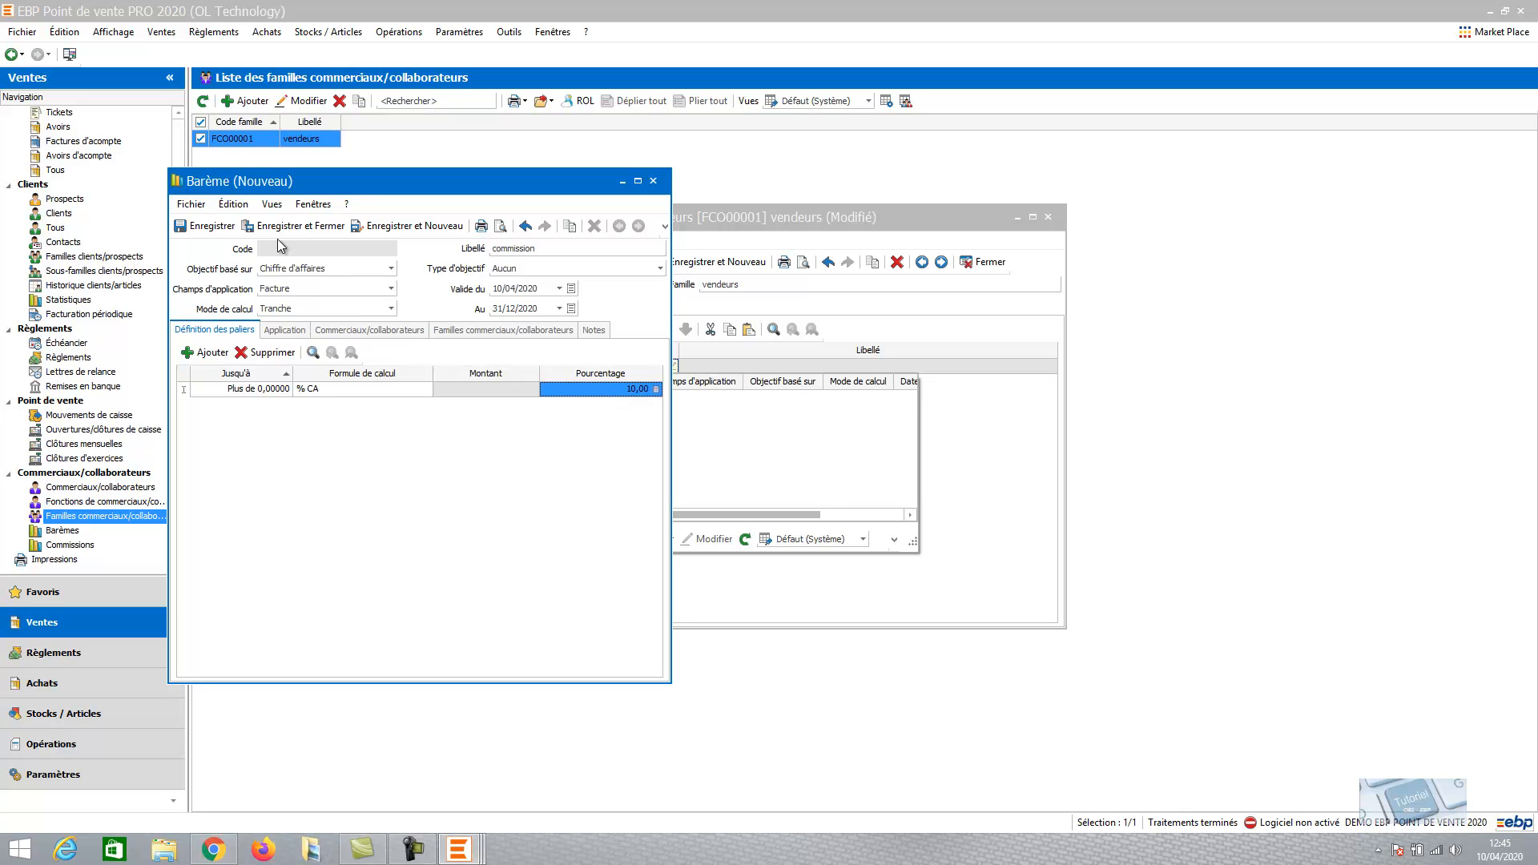
Save and close the commission barème, and close the vendeurs family with its changes saved
{"action": "left_click", "coordinate": [324, 226]}
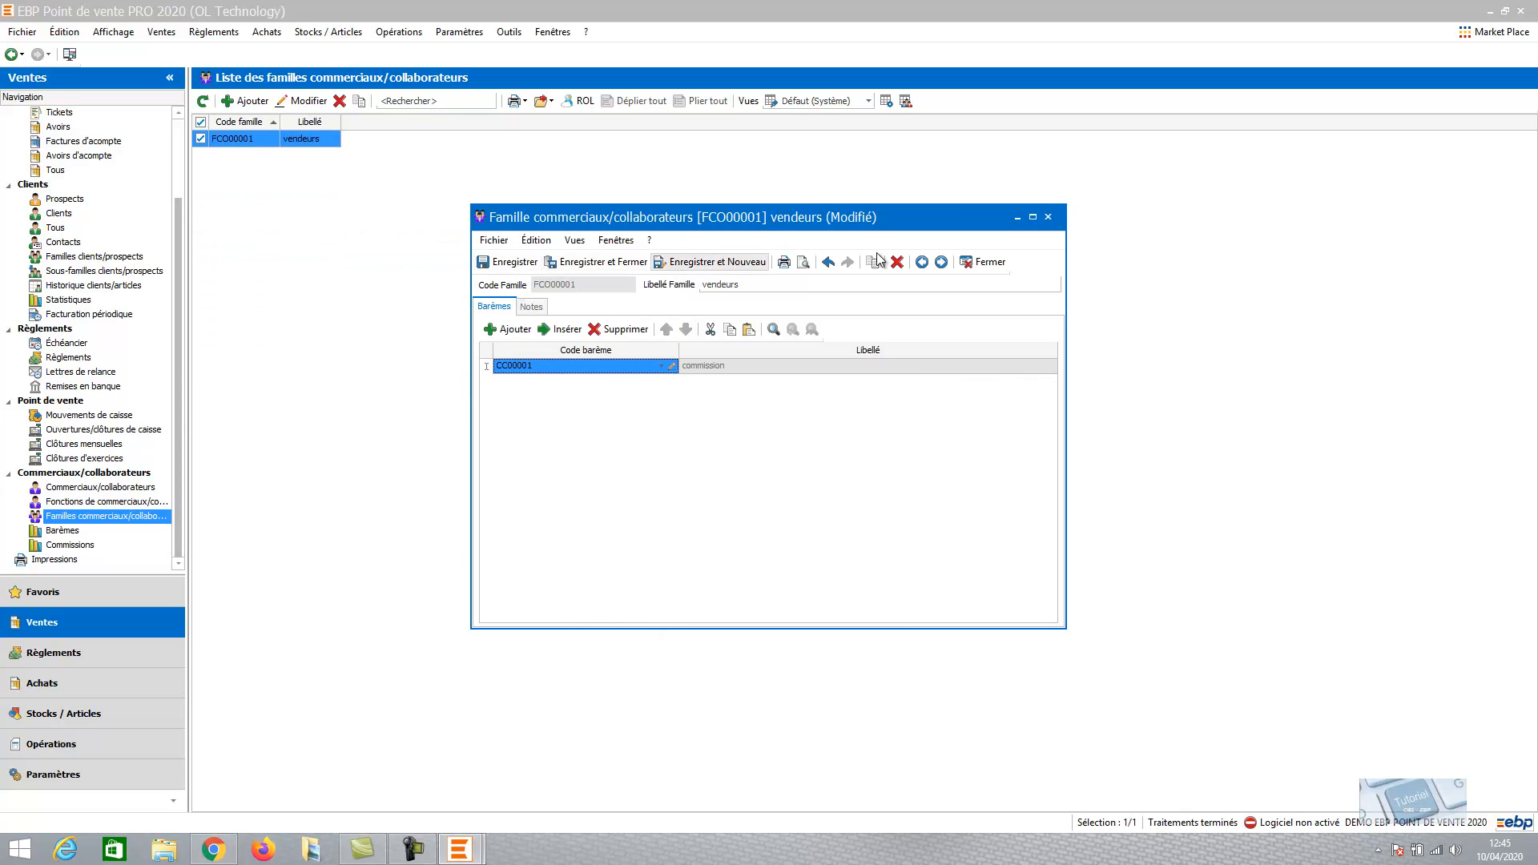
{"action": "left_click", "coordinate": [997, 266]}
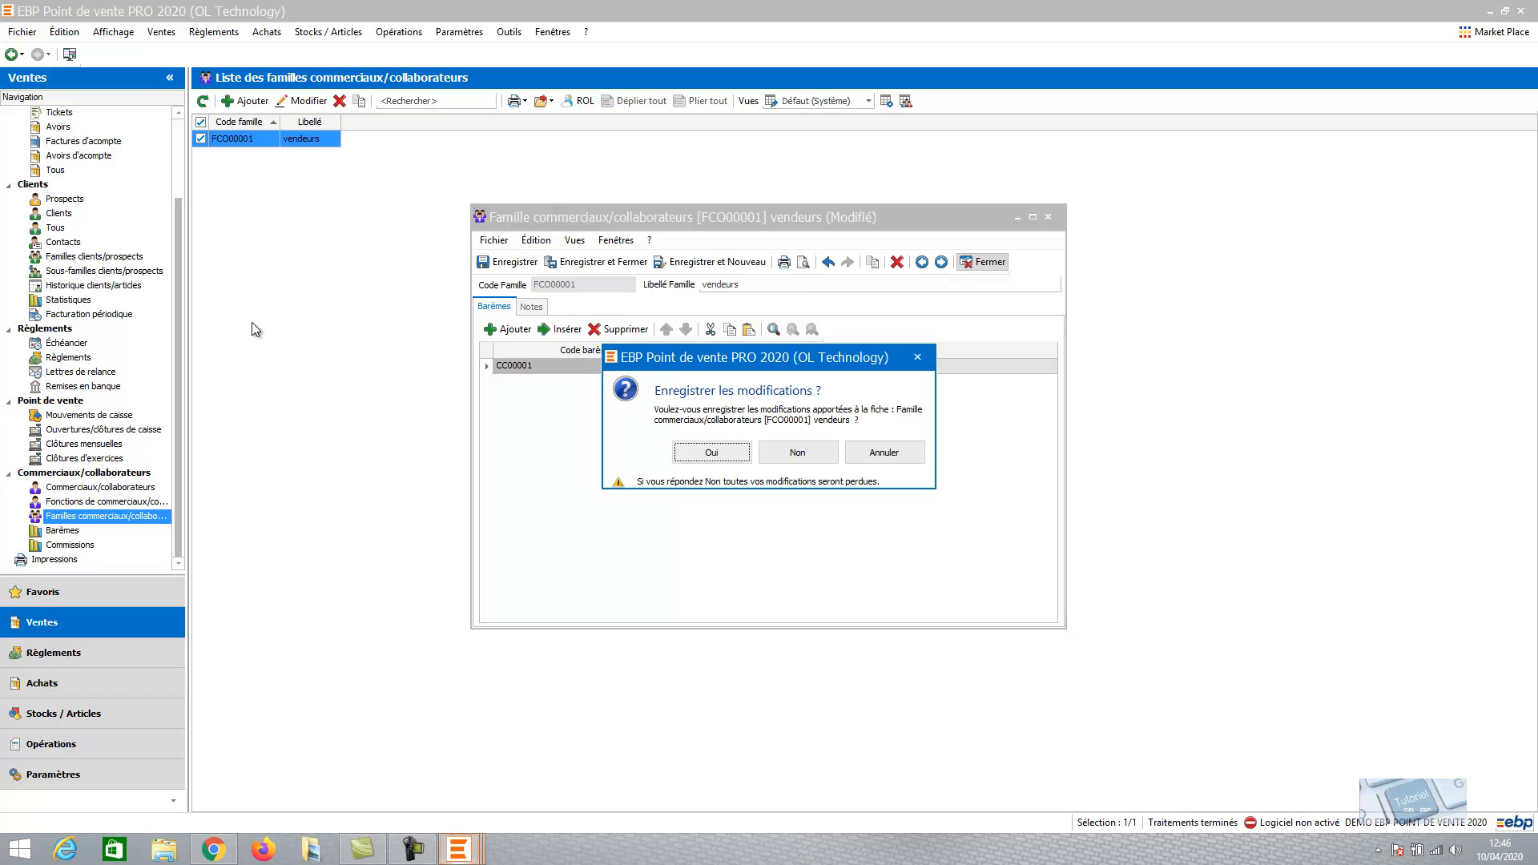
{"action": "left_click", "coordinate": [711, 454]}
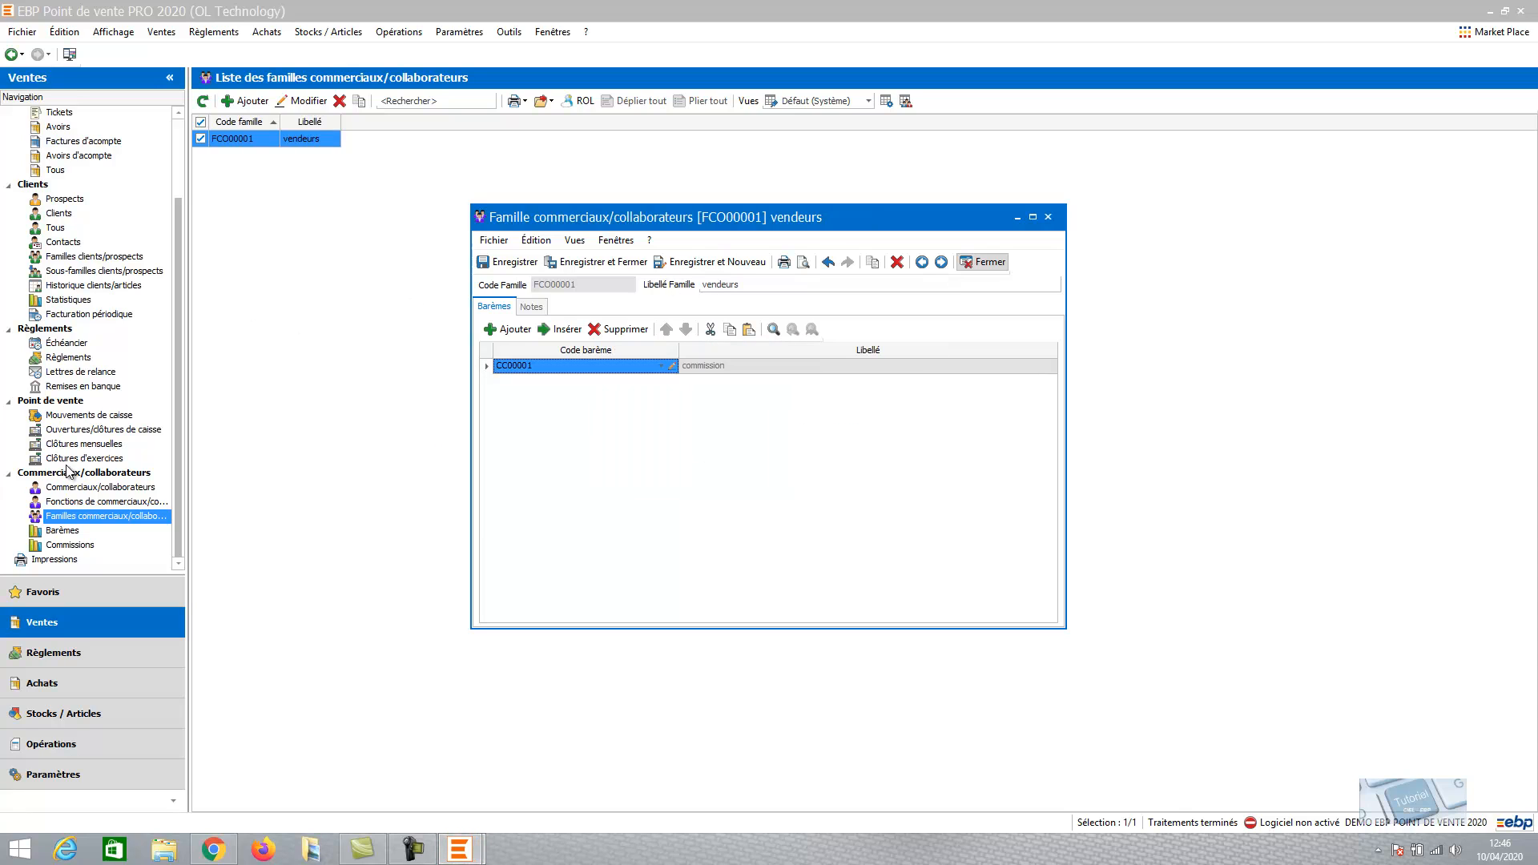
Create a new Commercial/collaborateur record assigned to the vendeurs family and apply the family's parameters to it
{"action": "left_click", "coordinate": [100, 487]}
{"action": "left_click", "coordinate": [252, 99]}
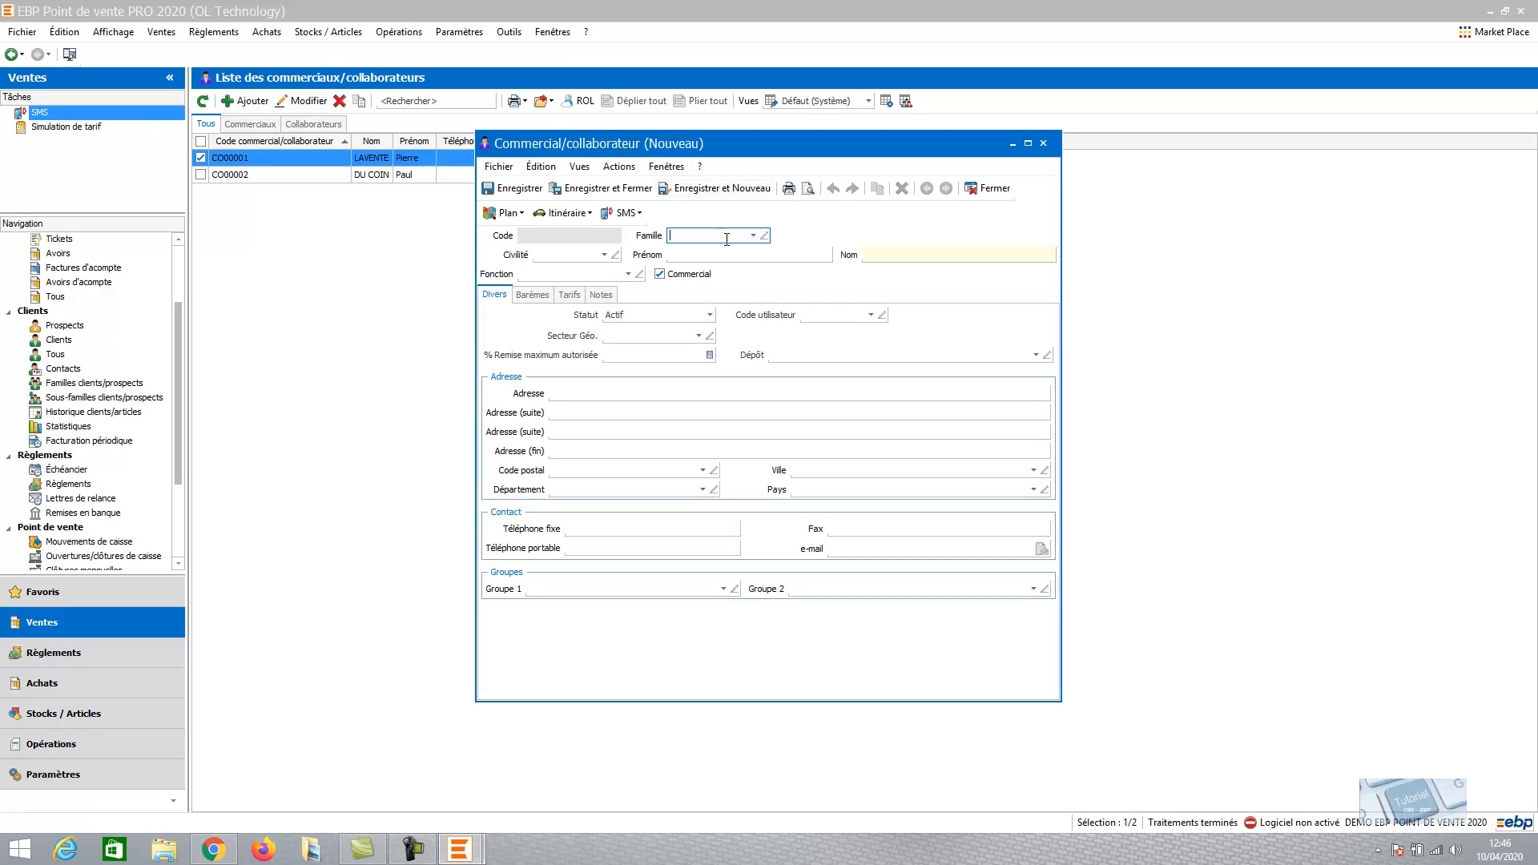
{"action": "left_click", "coordinate": [752, 236]}
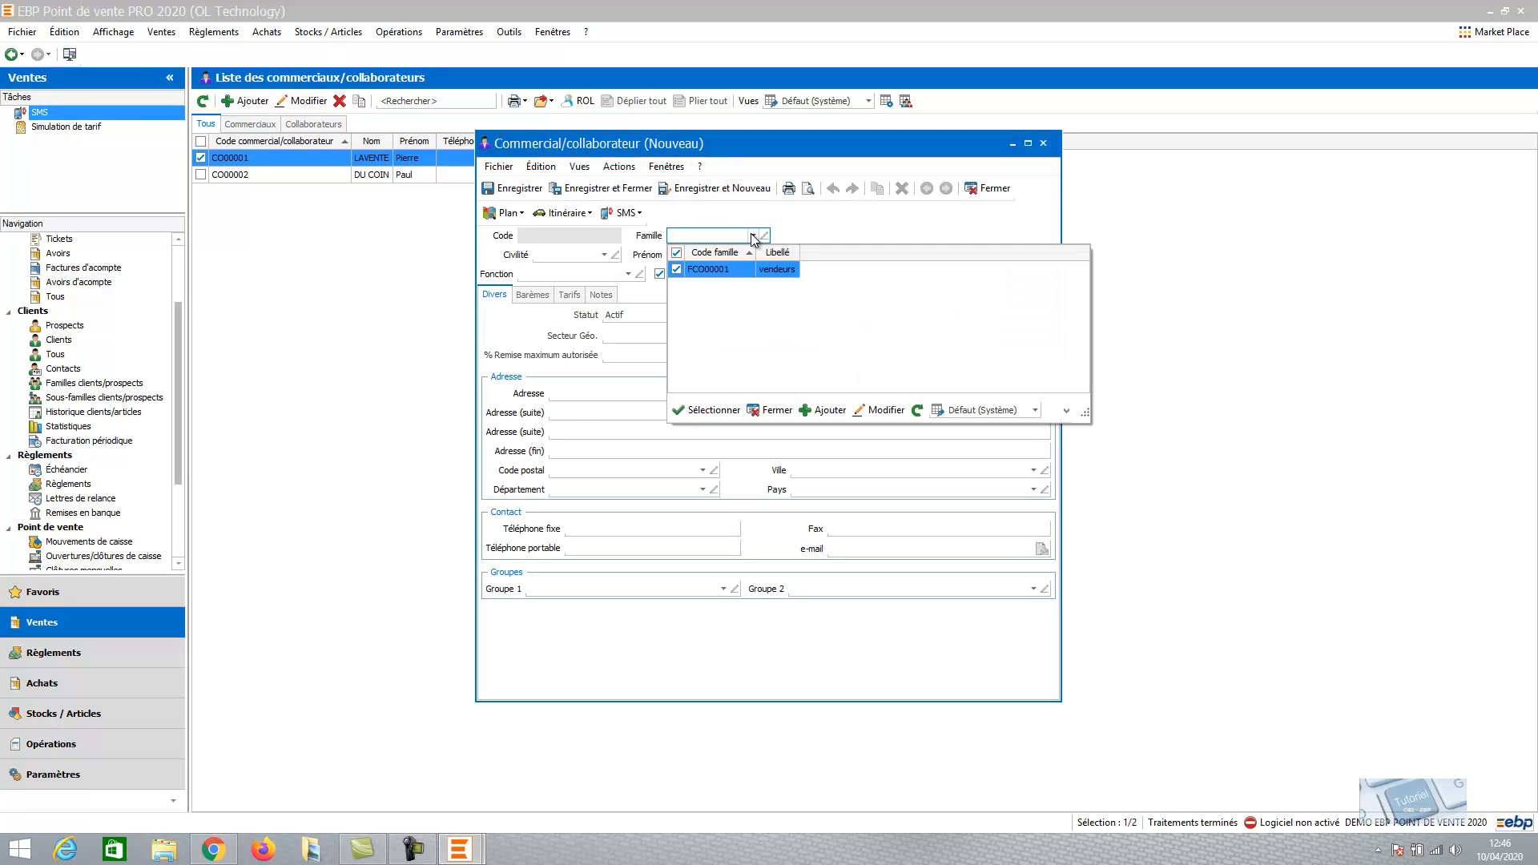
{"action": "left_click", "coordinate": [723, 274]}
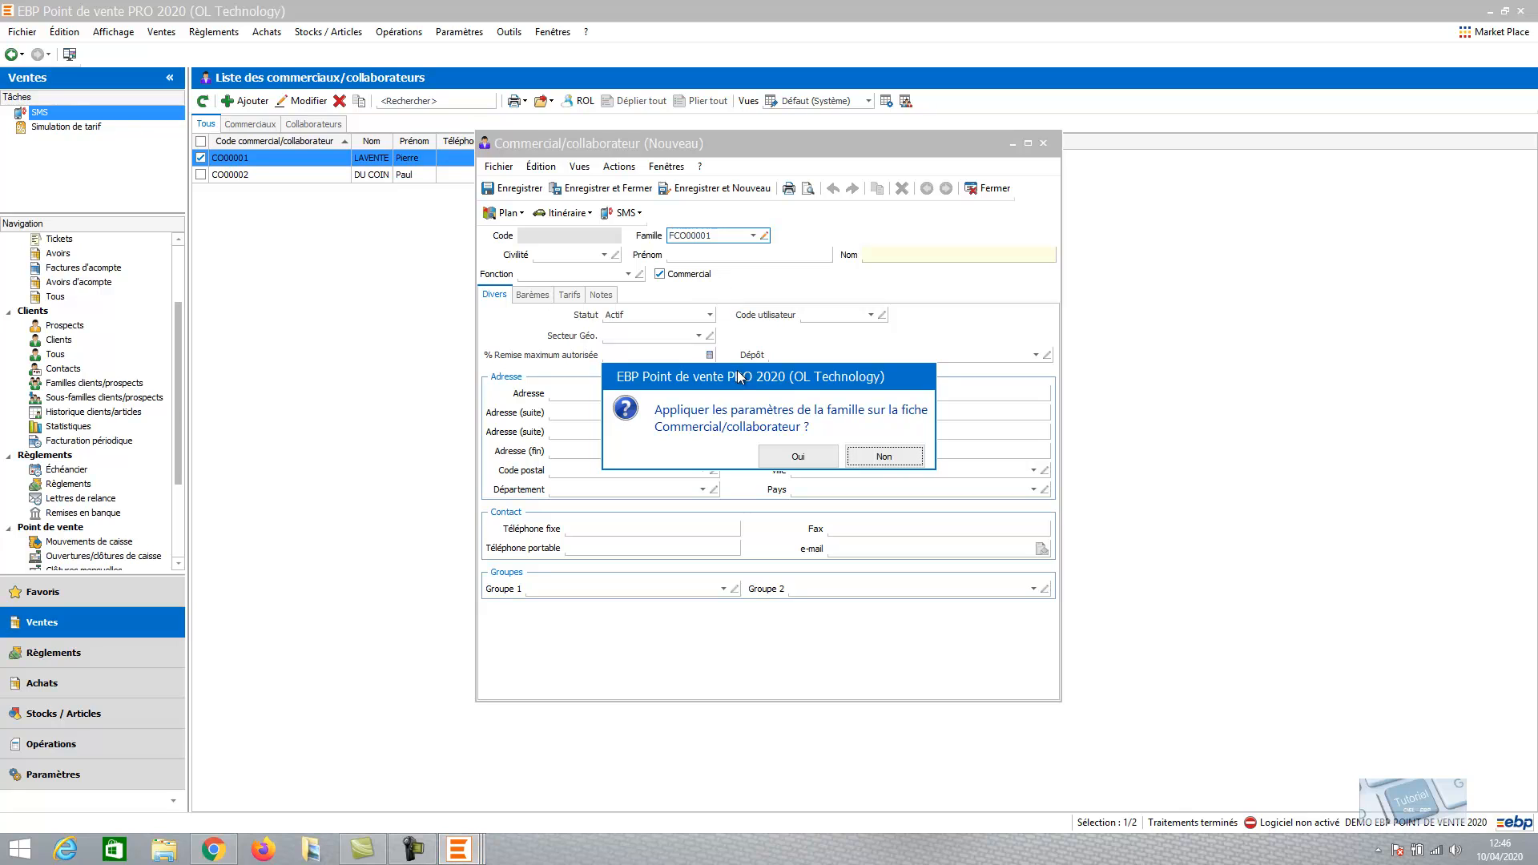
{"action": "left_click", "coordinate": [798, 457]}
Enter the salesperson's first name and last name in the new record
{"action": "left_click", "coordinate": [779, 255]}
{"action": "type", "text": "PIERRE"}
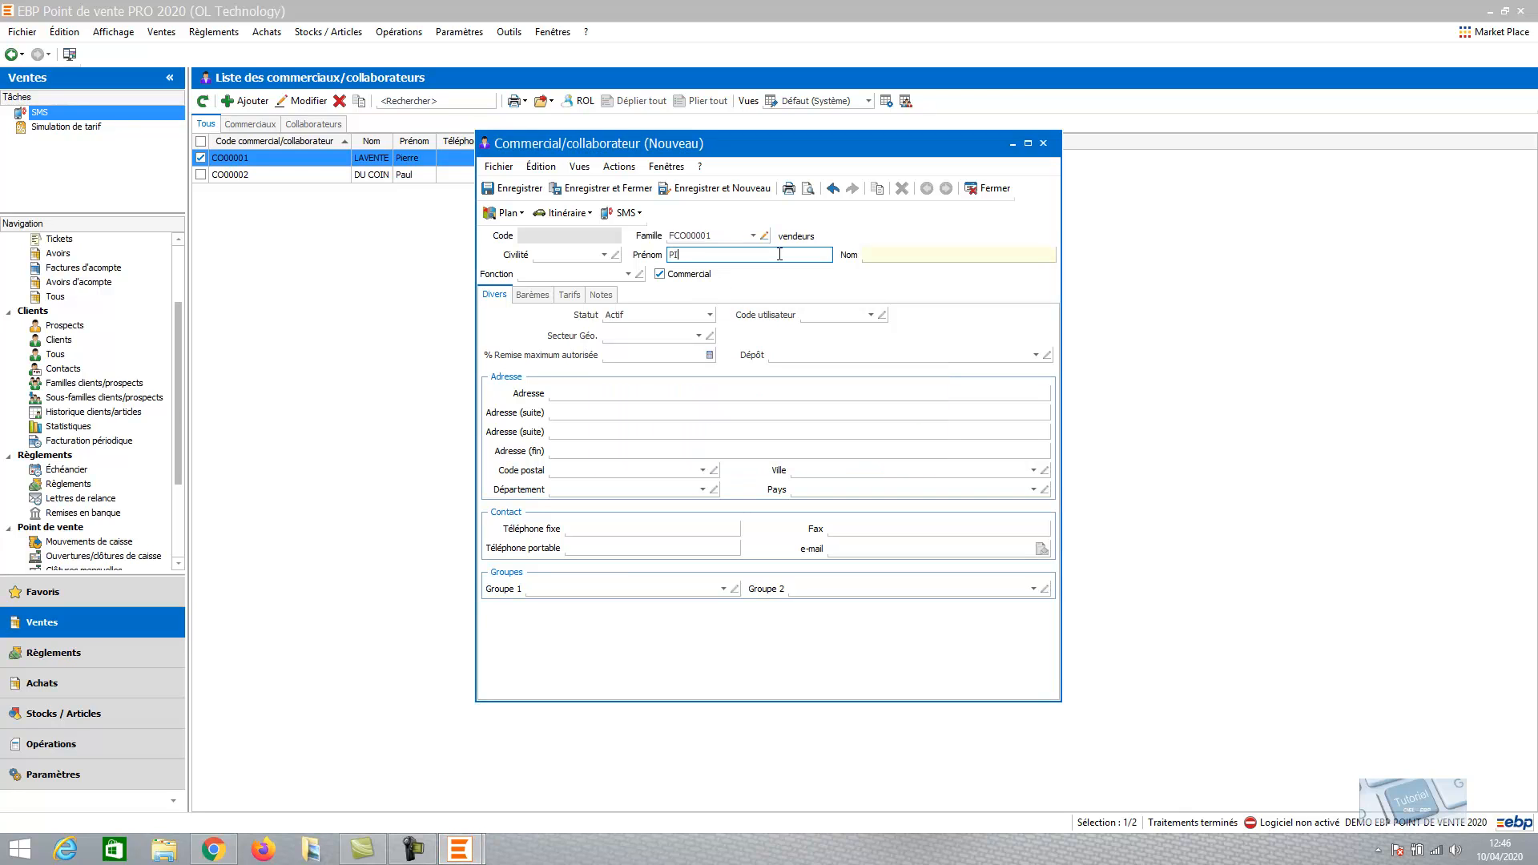
{"action": "key", "text": "Tab"}
{"action": "type", "text": "LAVENTE"}
{"action": "key", "text": "Tab"}
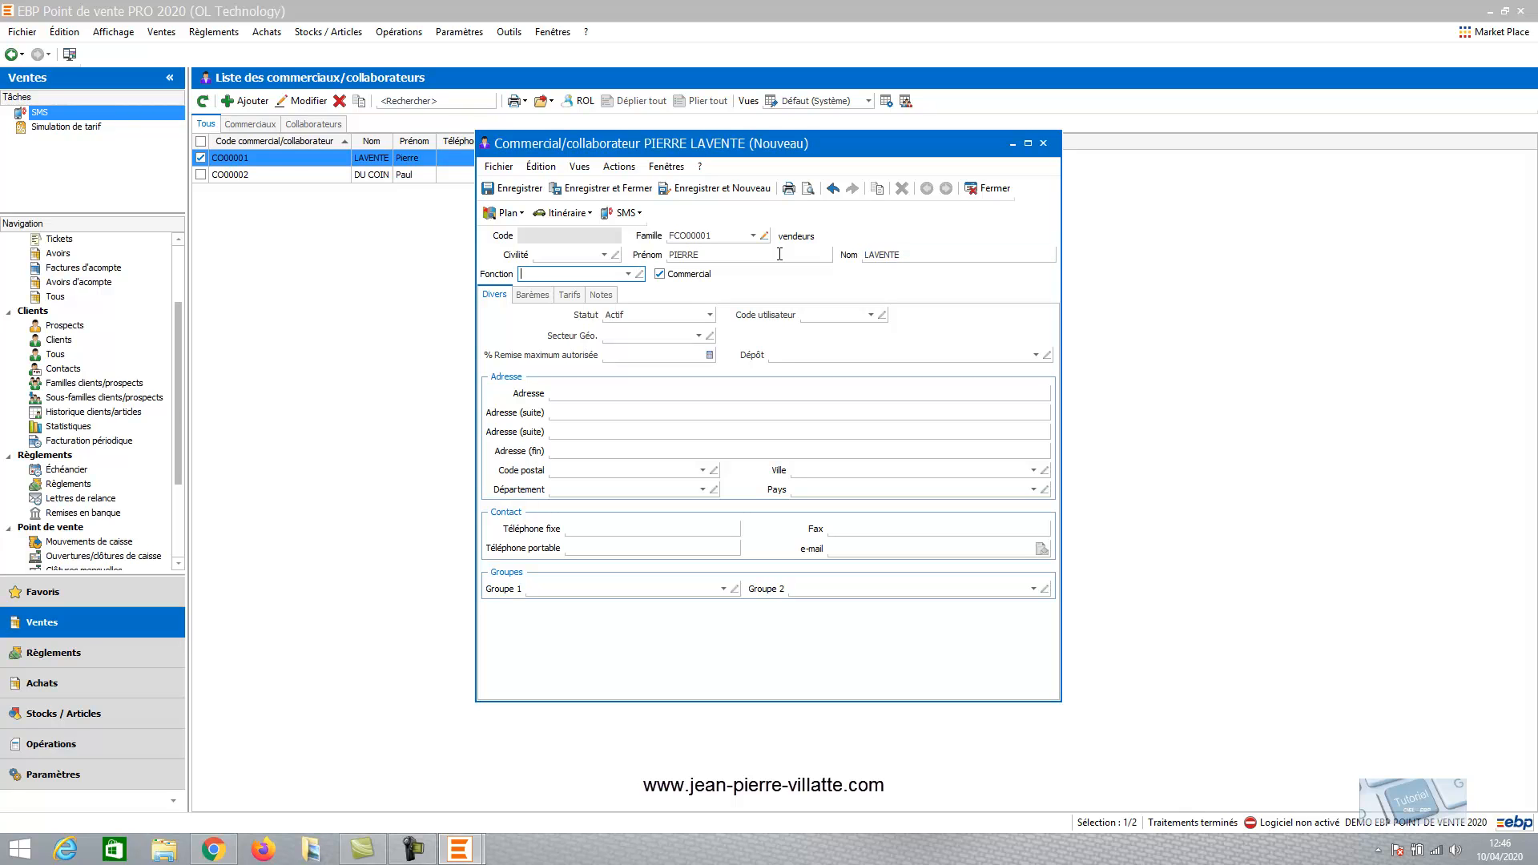
Create a new function "Vendeur" and assign it to the salesperson
{"action": "left_click", "coordinate": [629, 274]}
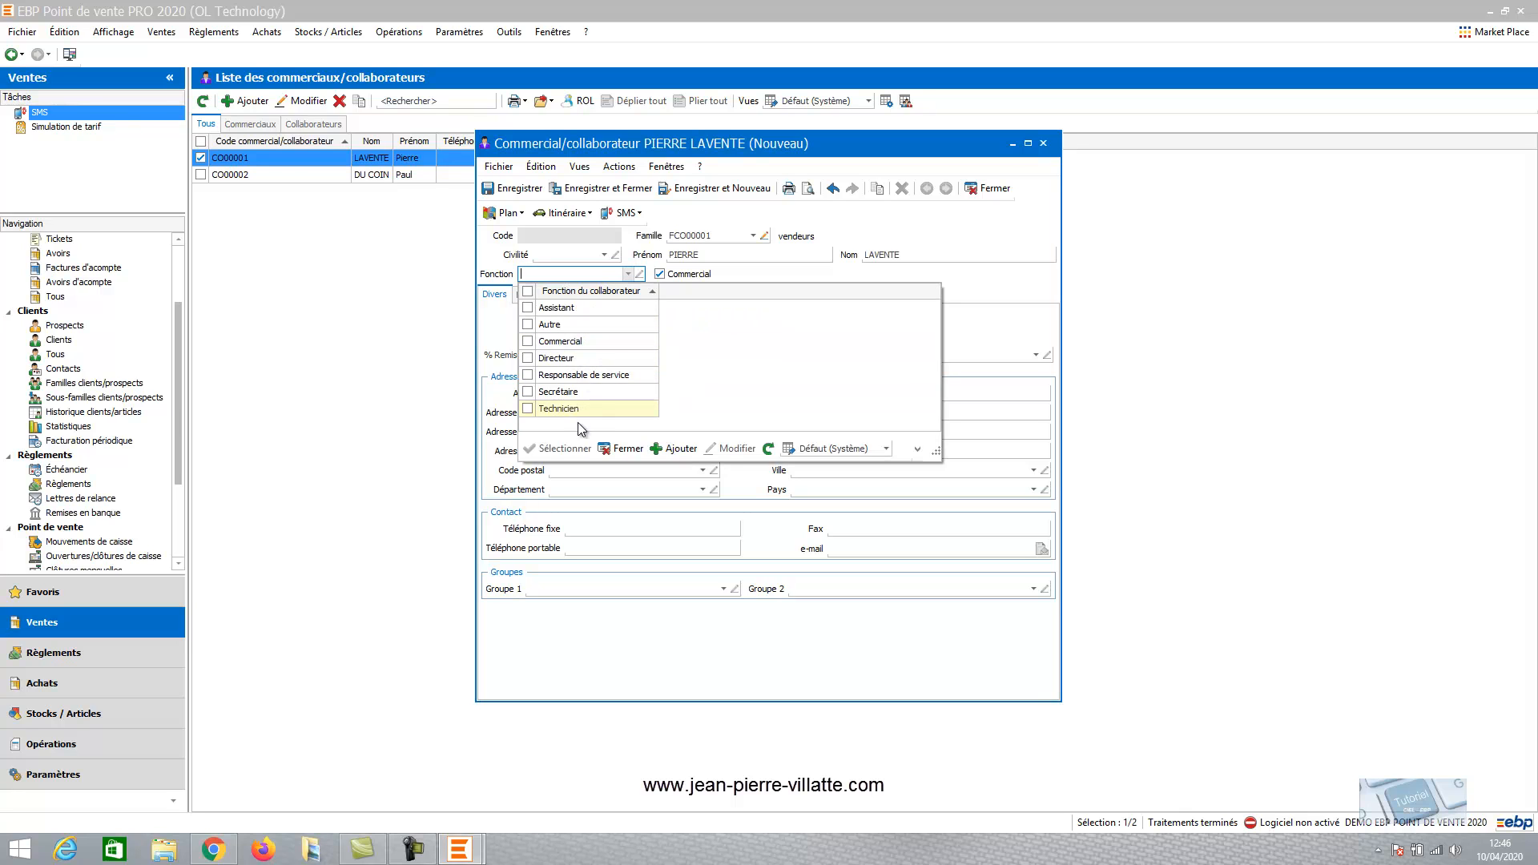
{"action": "left_click", "coordinate": [678, 448]}
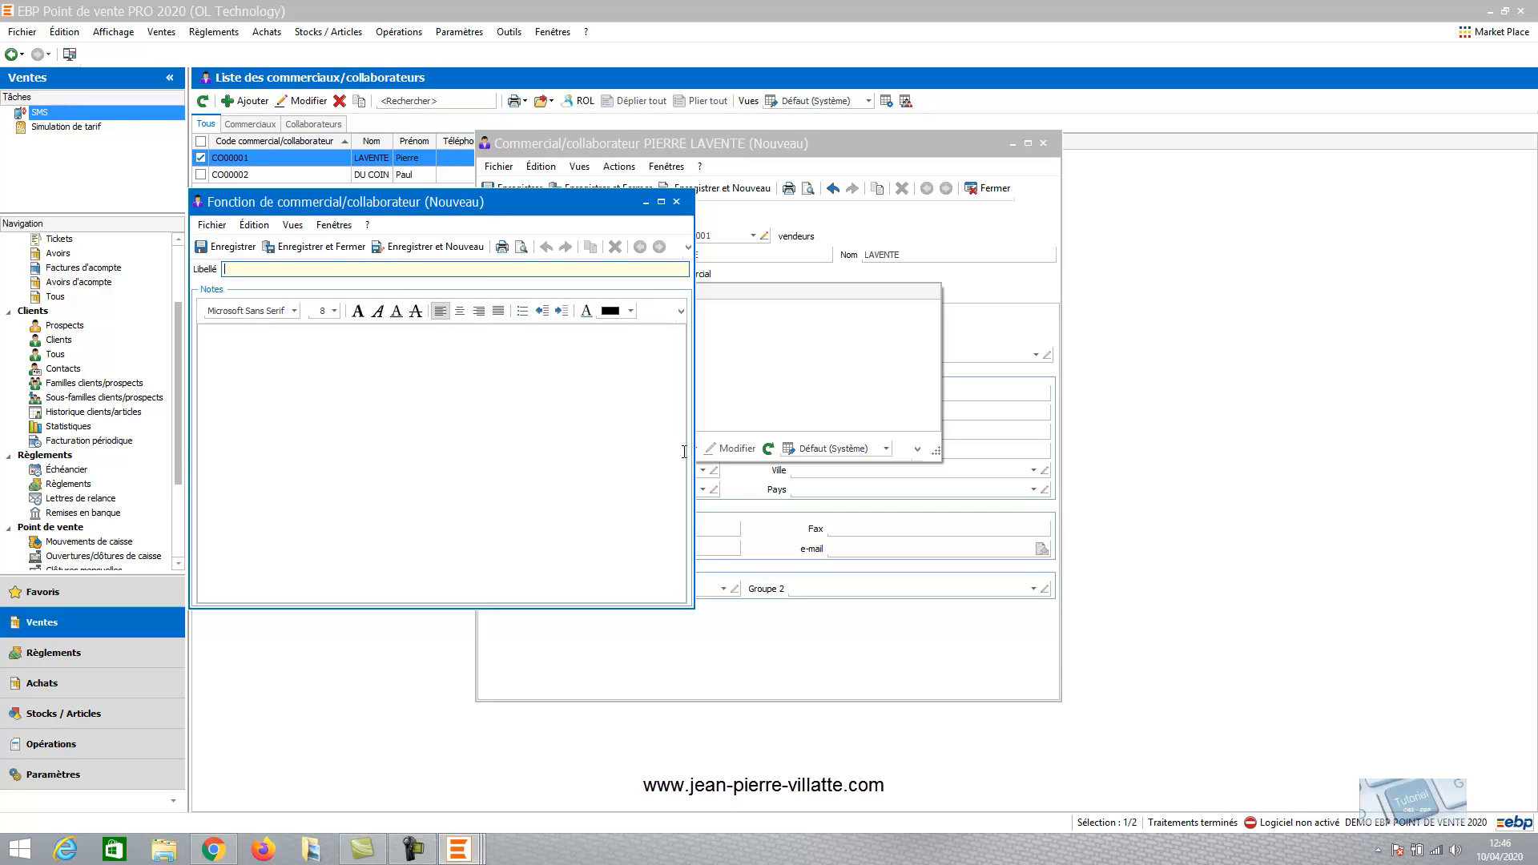
{"action": "type", "text": "vE"}
{"action": "key", "text": "BackSpace"}
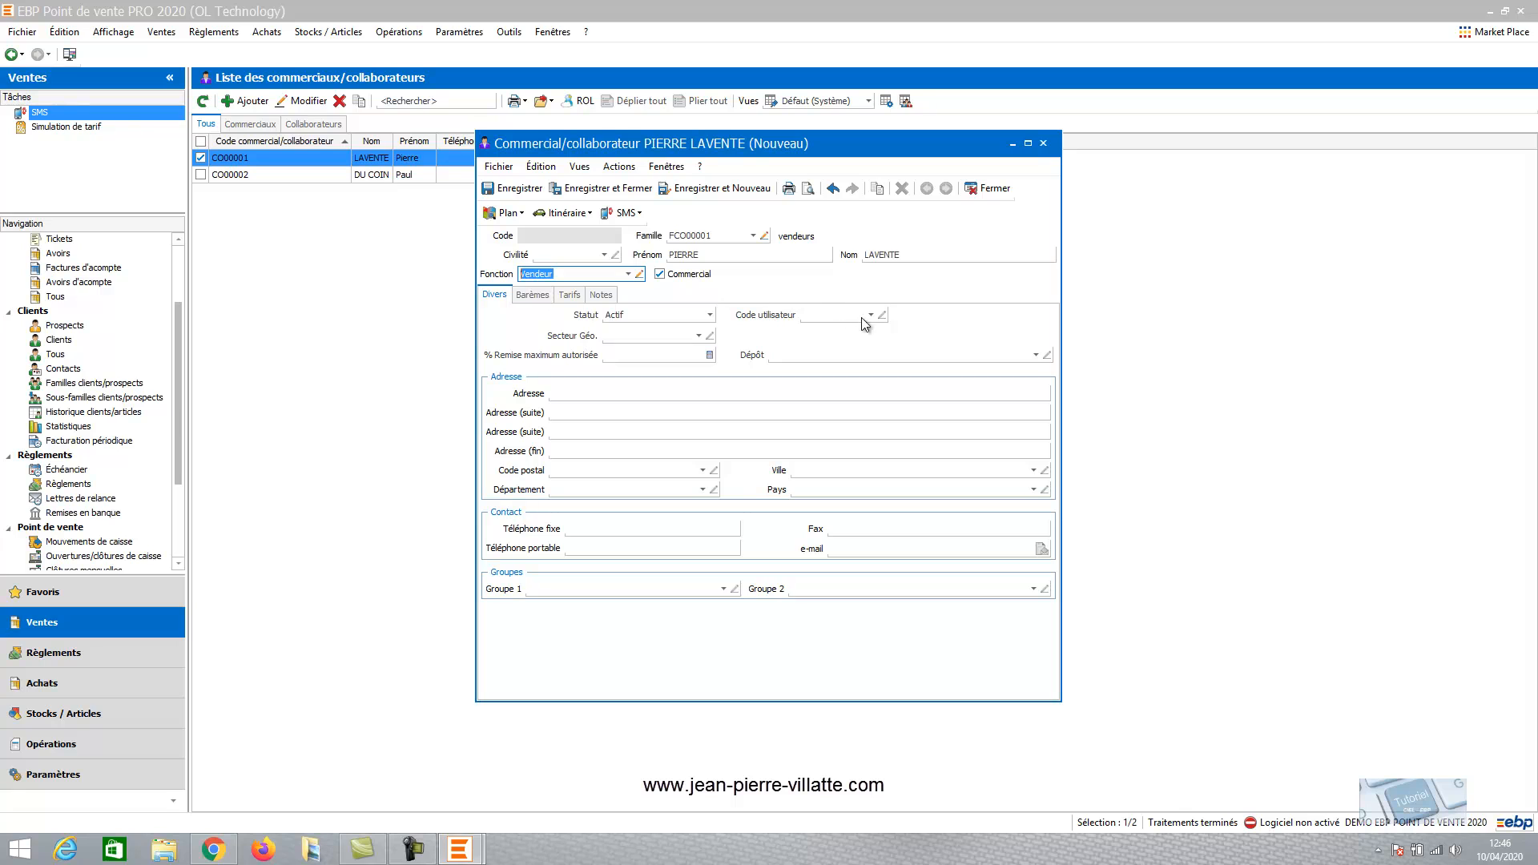
Check the available user codes without assigning one, and save and close the salesperson's record
{"action": "left_click", "coordinate": [871, 314]}
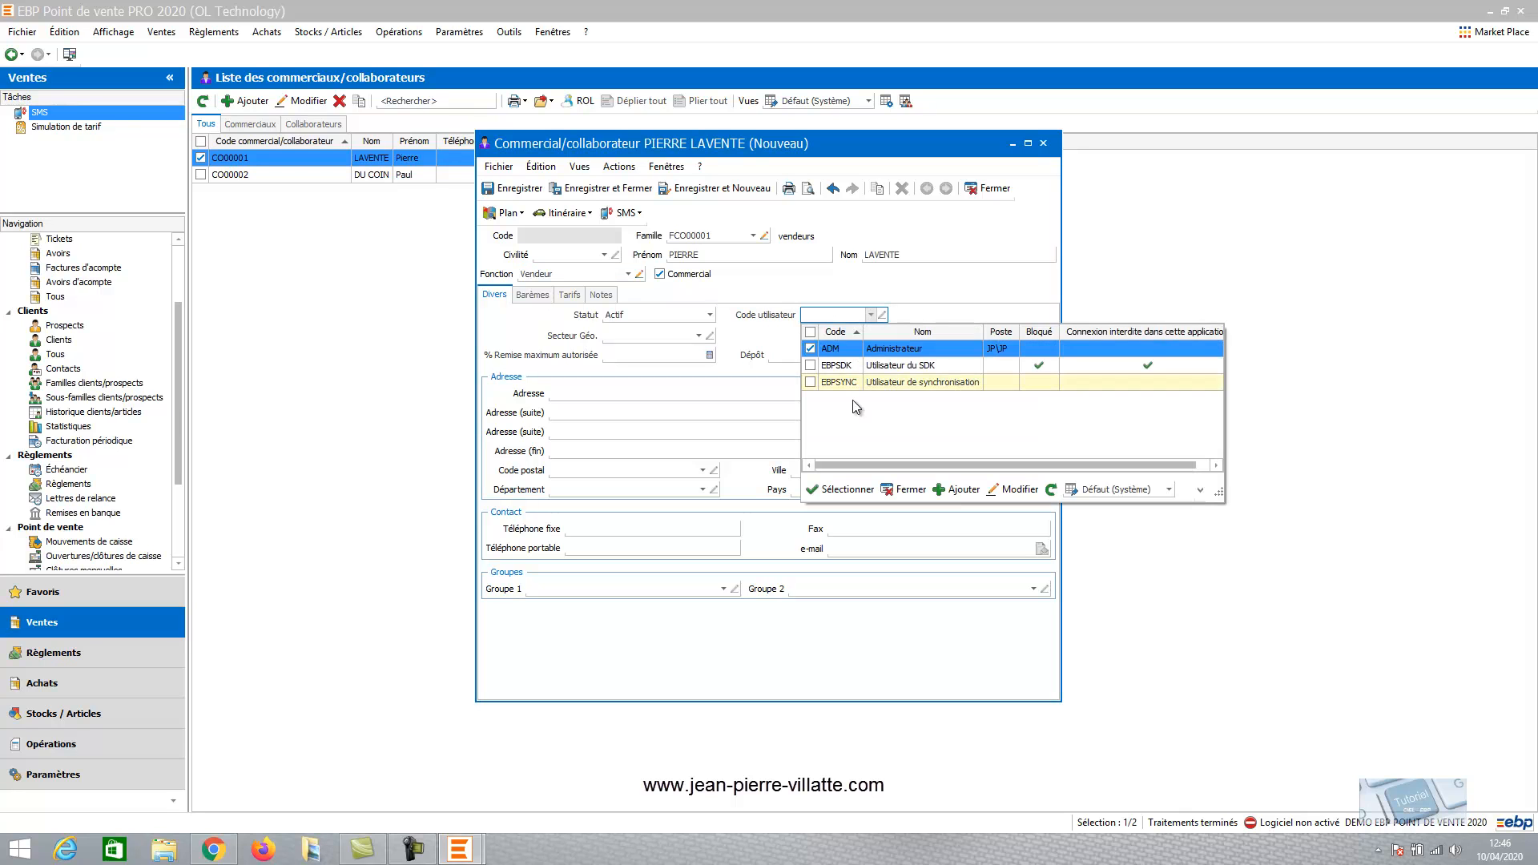
{"action": "left_click", "coordinate": [909, 489]}
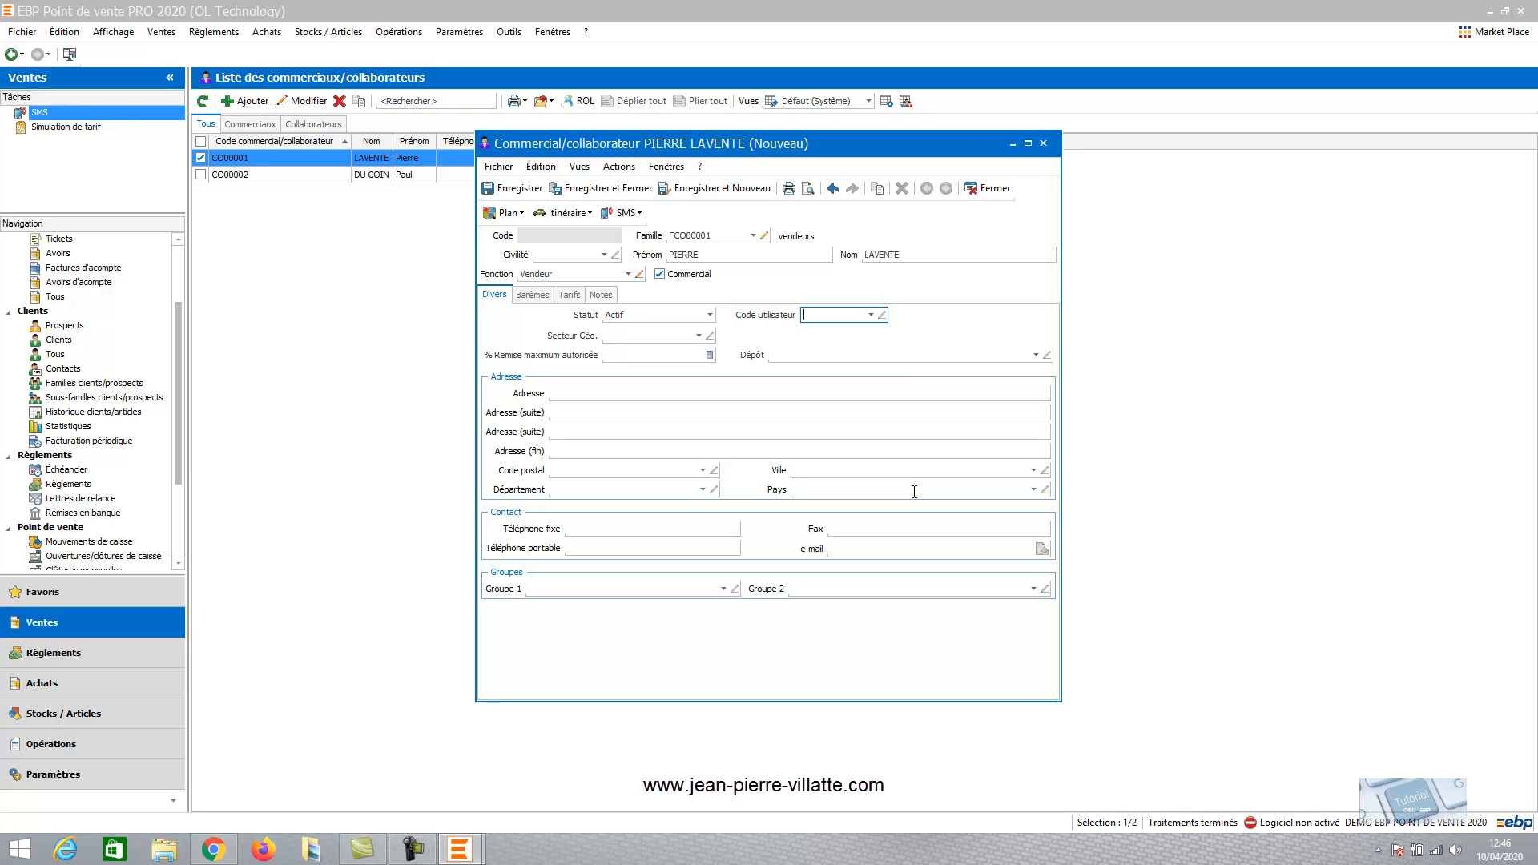
{"action": "left_click", "coordinate": [624, 187]}
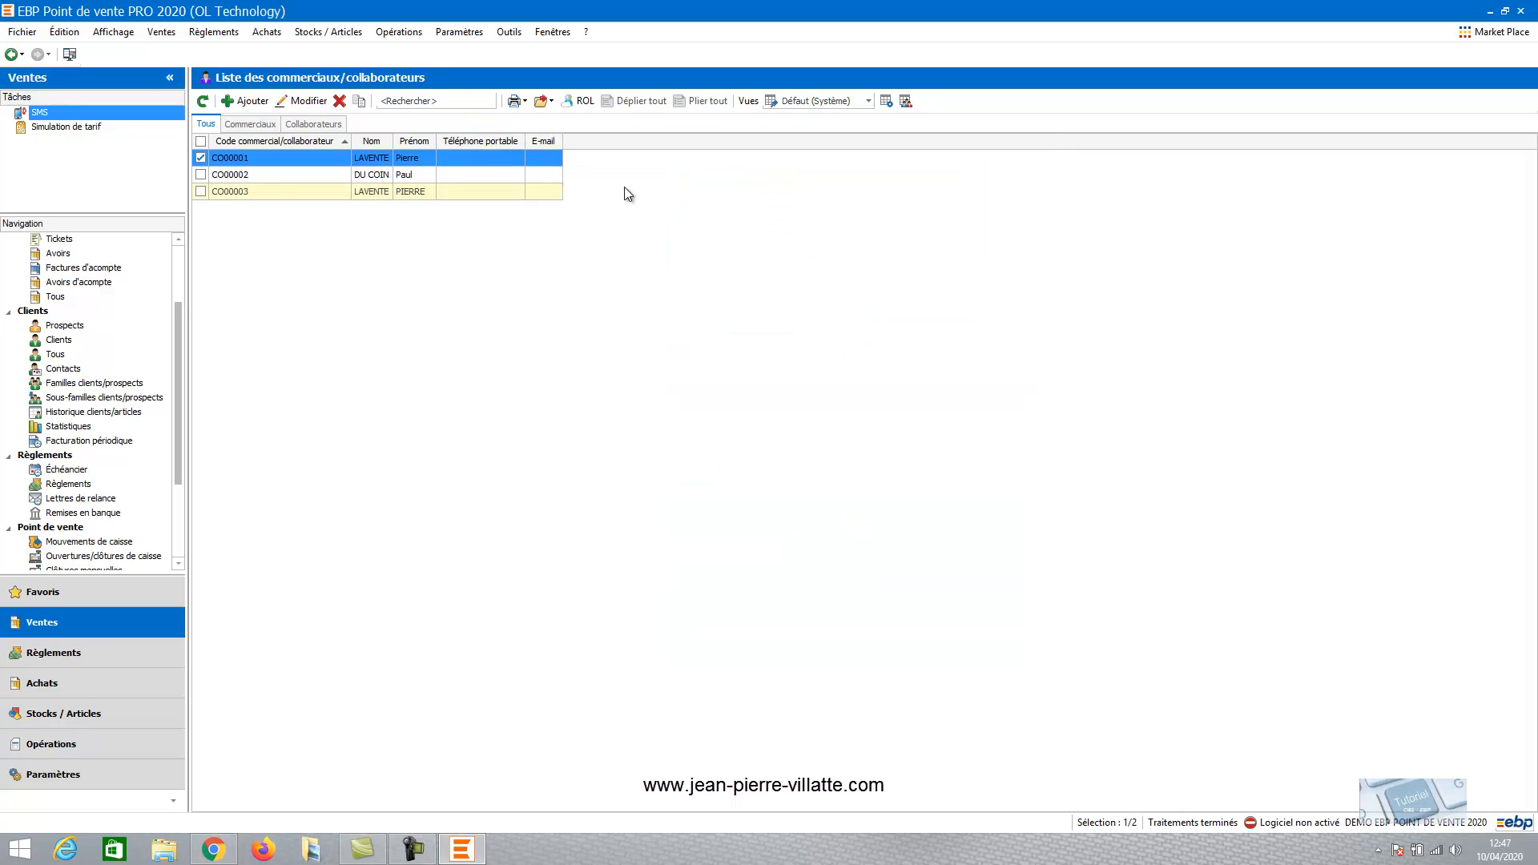
Create a new user group in the Paramètres section with code VE and name "vendeur"
{"action": "left_click", "coordinate": [55, 775]}
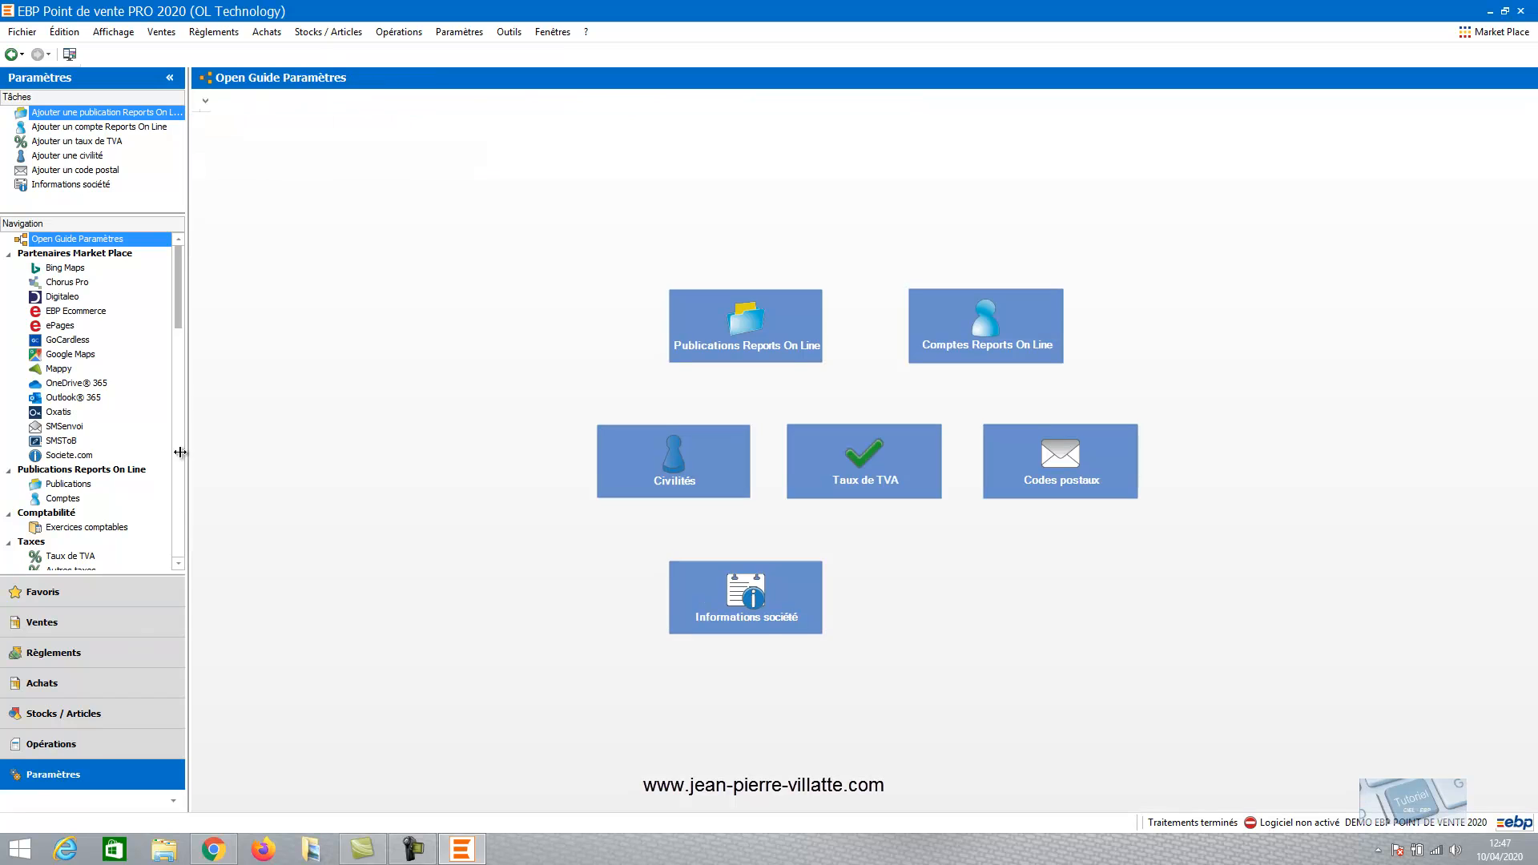
{"action": "left_click_drag", "start_coordinate": [180, 310], "coordinate": [178, 545]}
{"action": "left_click", "coordinate": [72, 526]}
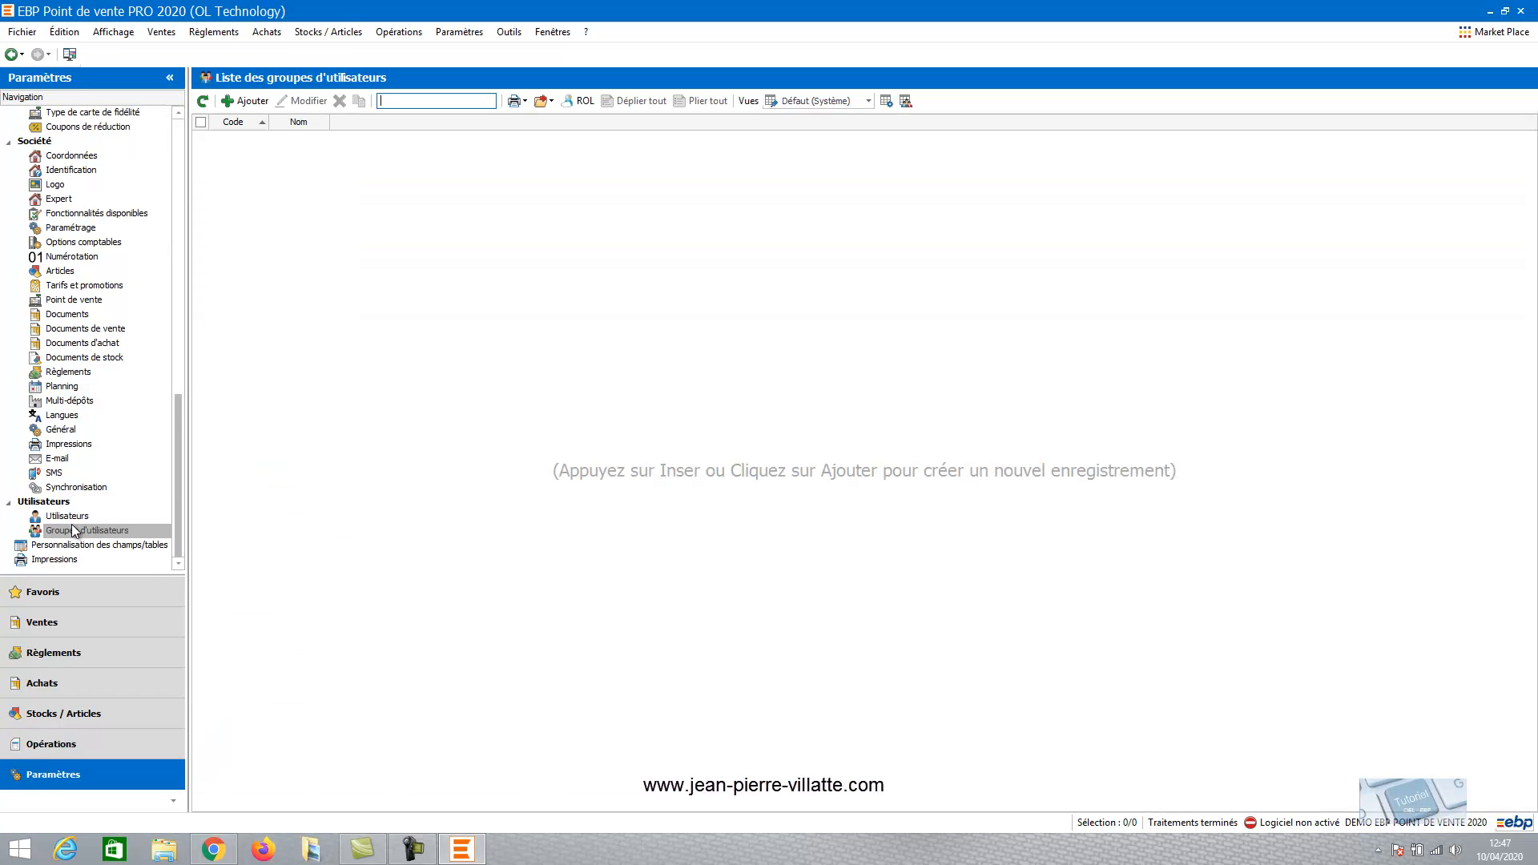
{"action": "left_click", "coordinate": [245, 101]}
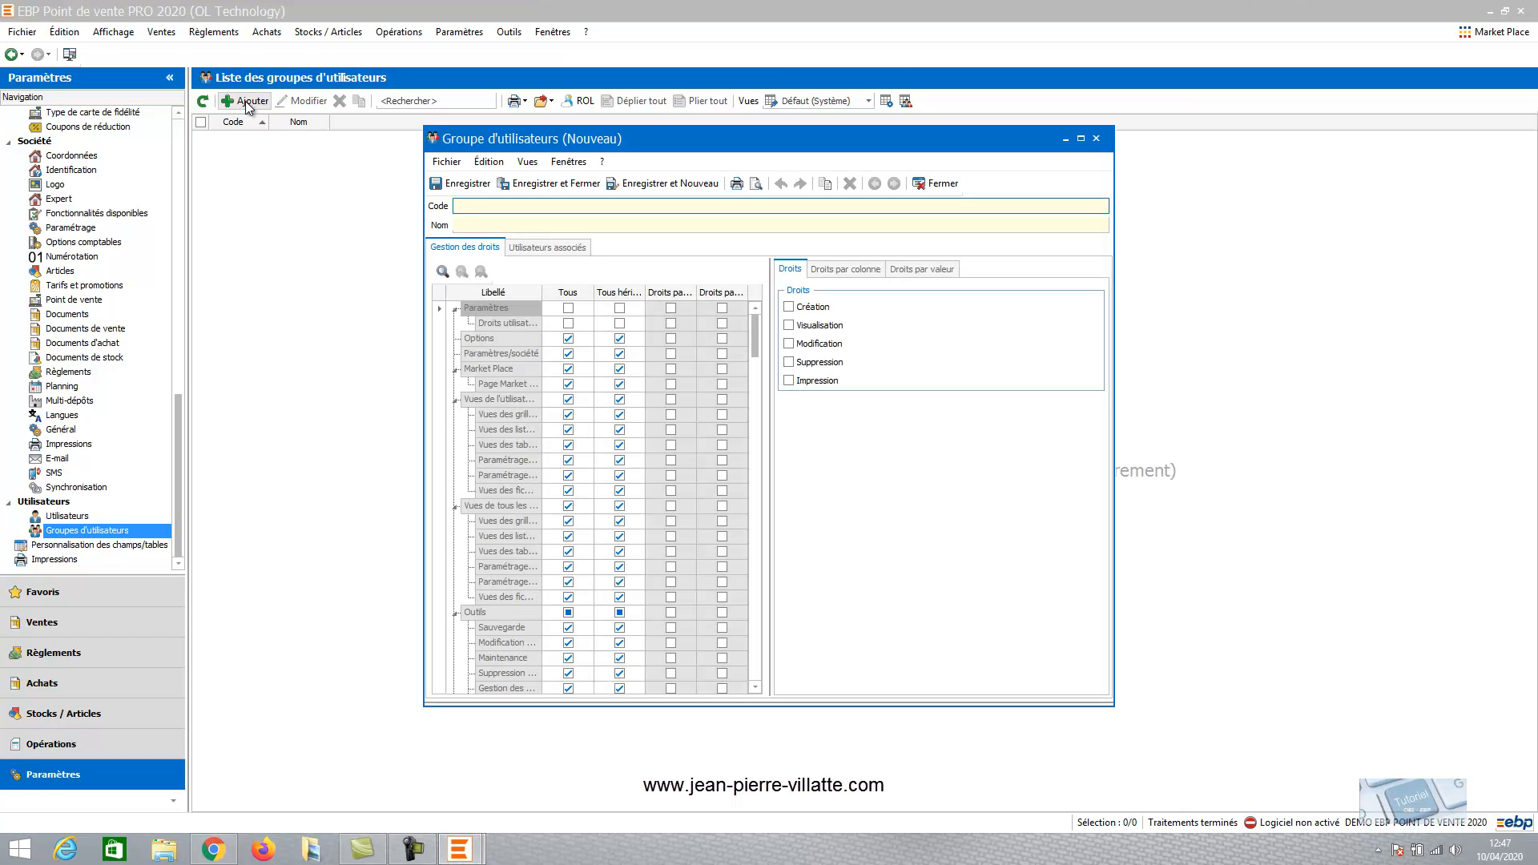
{"action": "type", "text": "VE"}
{"action": "key", "text": "Tab"}
{"action": "type", "text": "vendeur"}
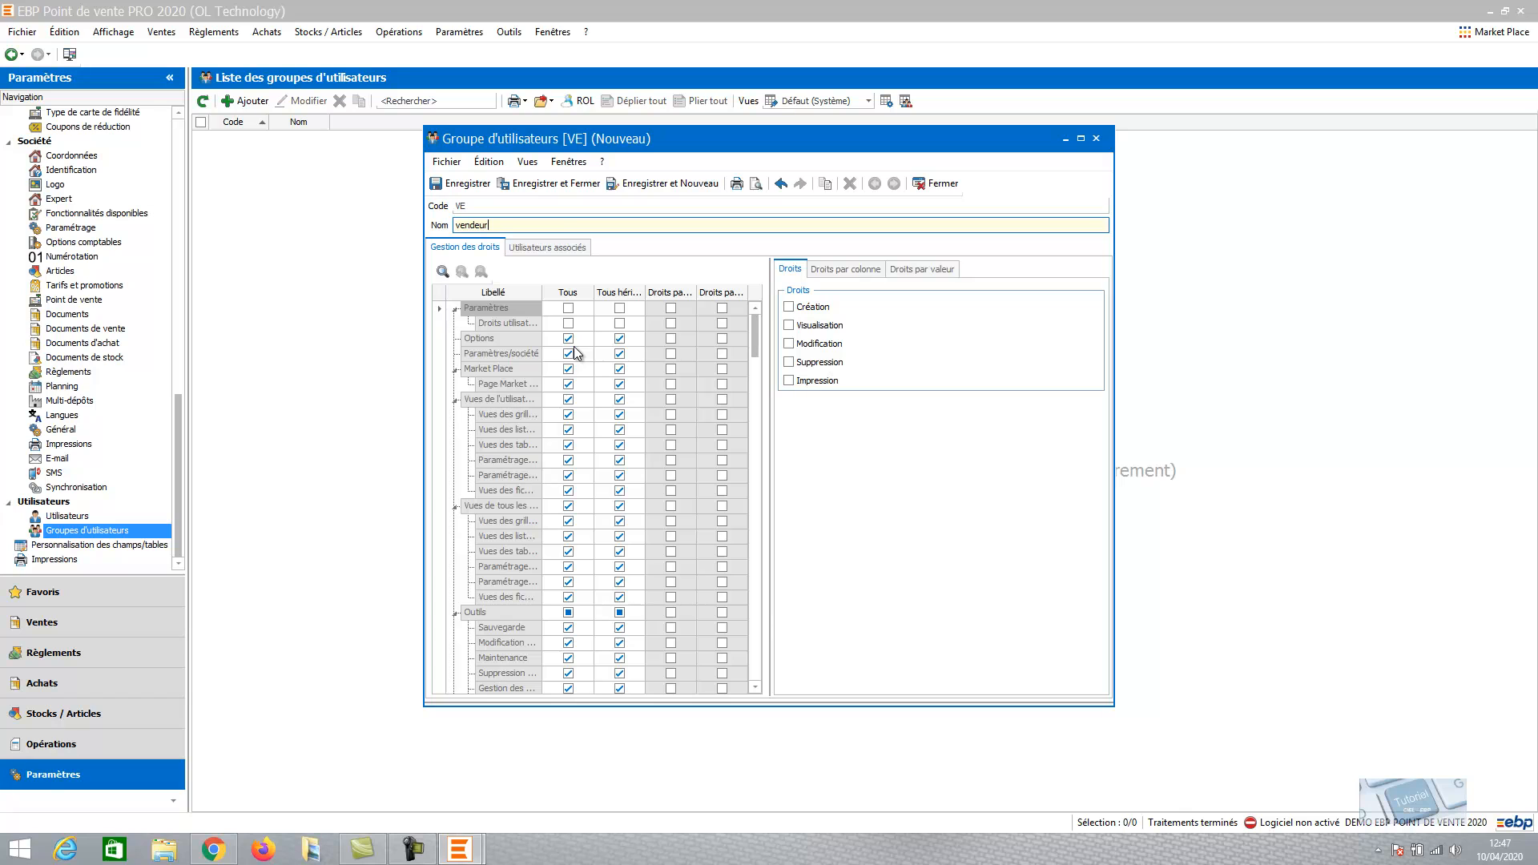
Remove the inherited rights for Options, Paramètres/société, Market Place and Vues de l'utilisateur courant in the vendeur group
{"action": "left_click", "coordinate": [1081, 139]}
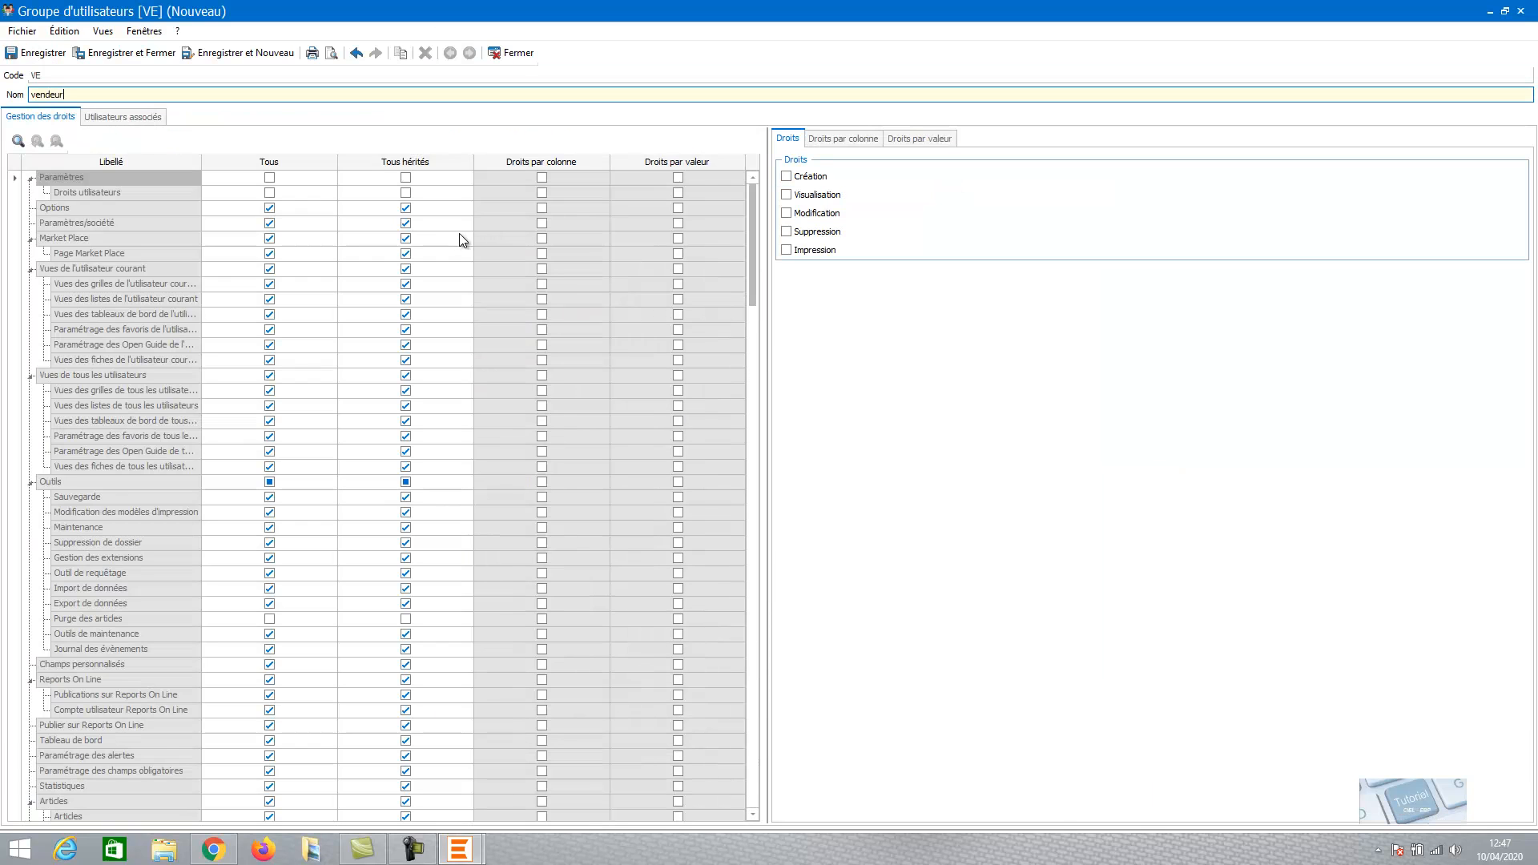
{"action": "left_click", "coordinate": [405, 208]}
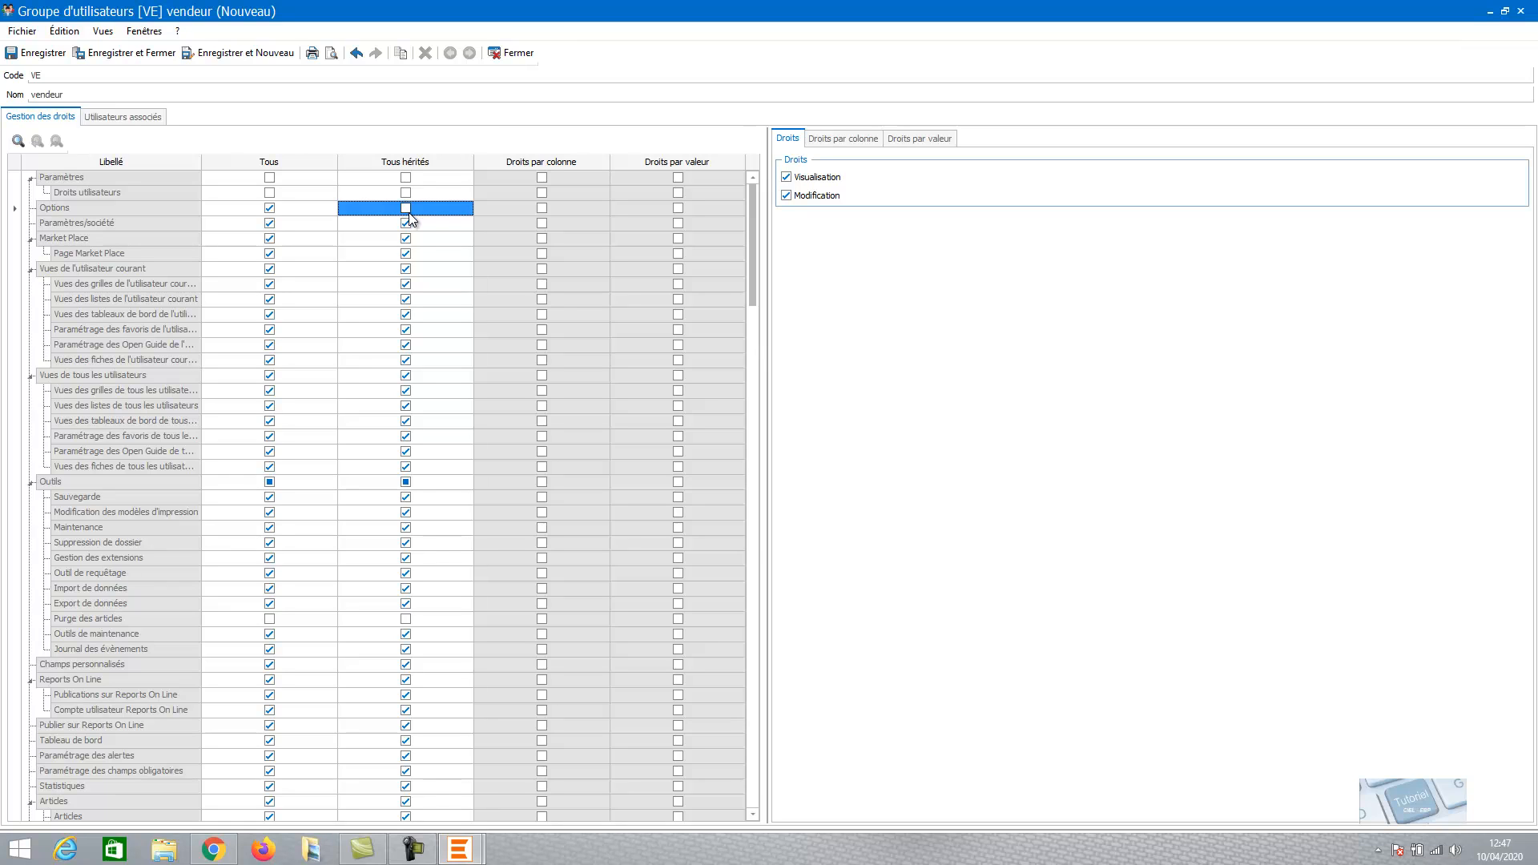
{"action": "left_click", "coordinate": [407, 221]}
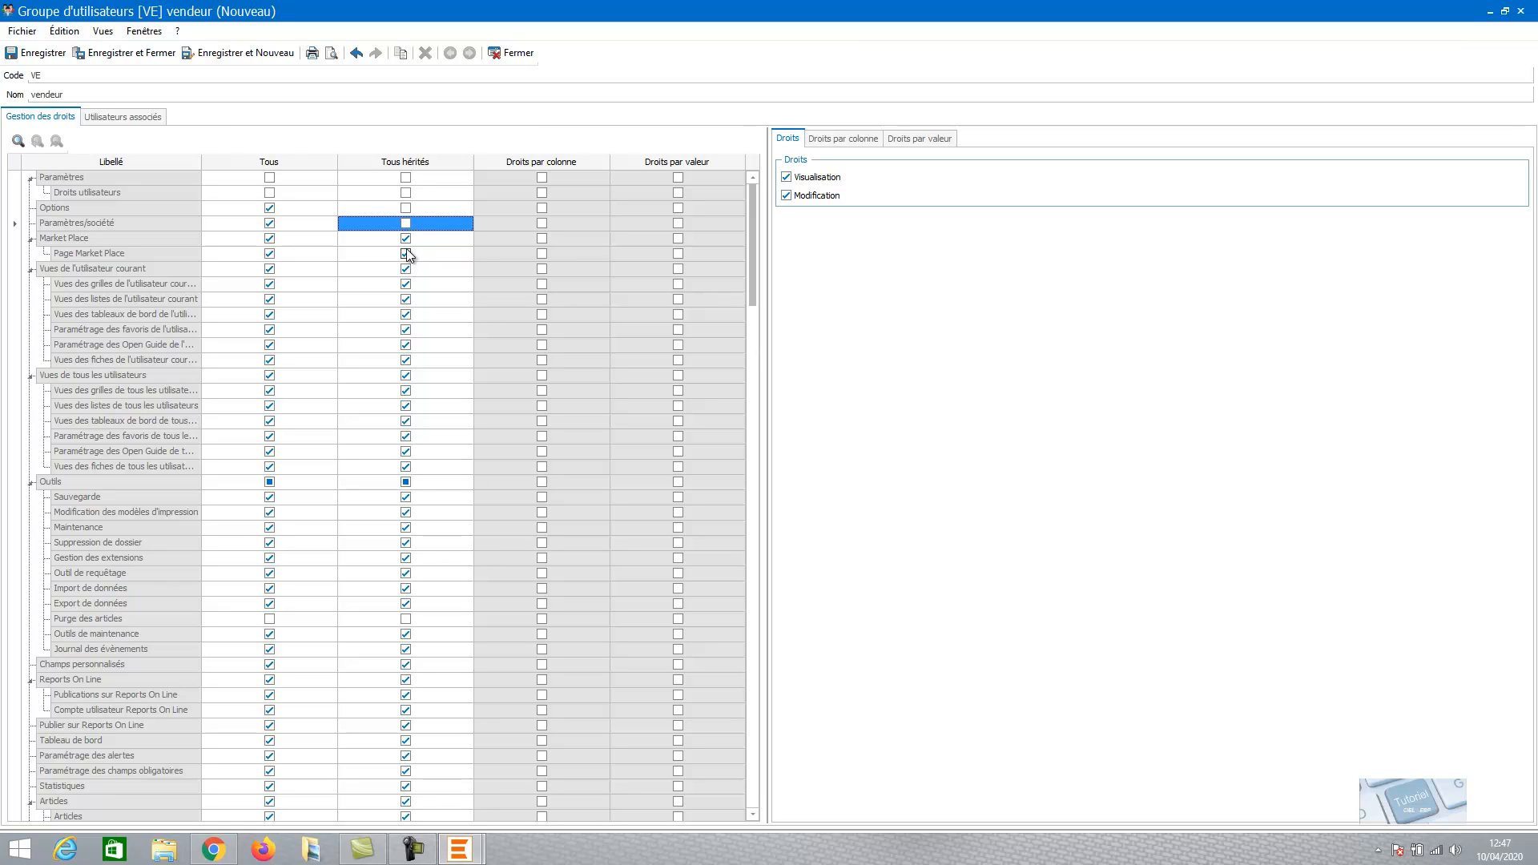
{"action": "left_click", "coordinate": [406, 253]}
{"action": "left_click", "coordinate": [406, 238]}
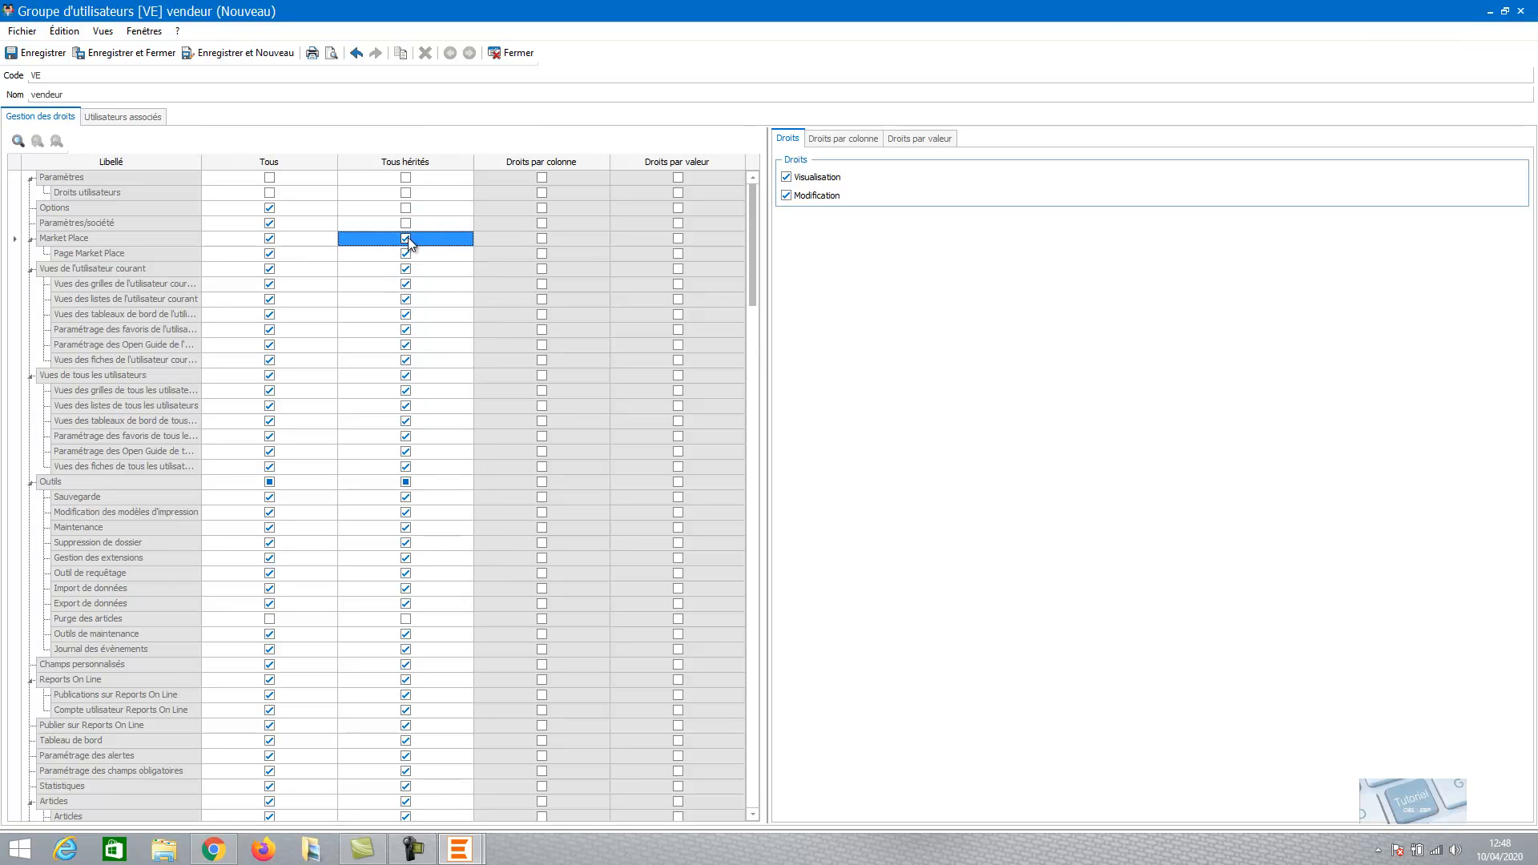
{"action": "left_click", "coordinate": [404, 249]}
{"action": "left_click", "coordinate": [404, 250]}
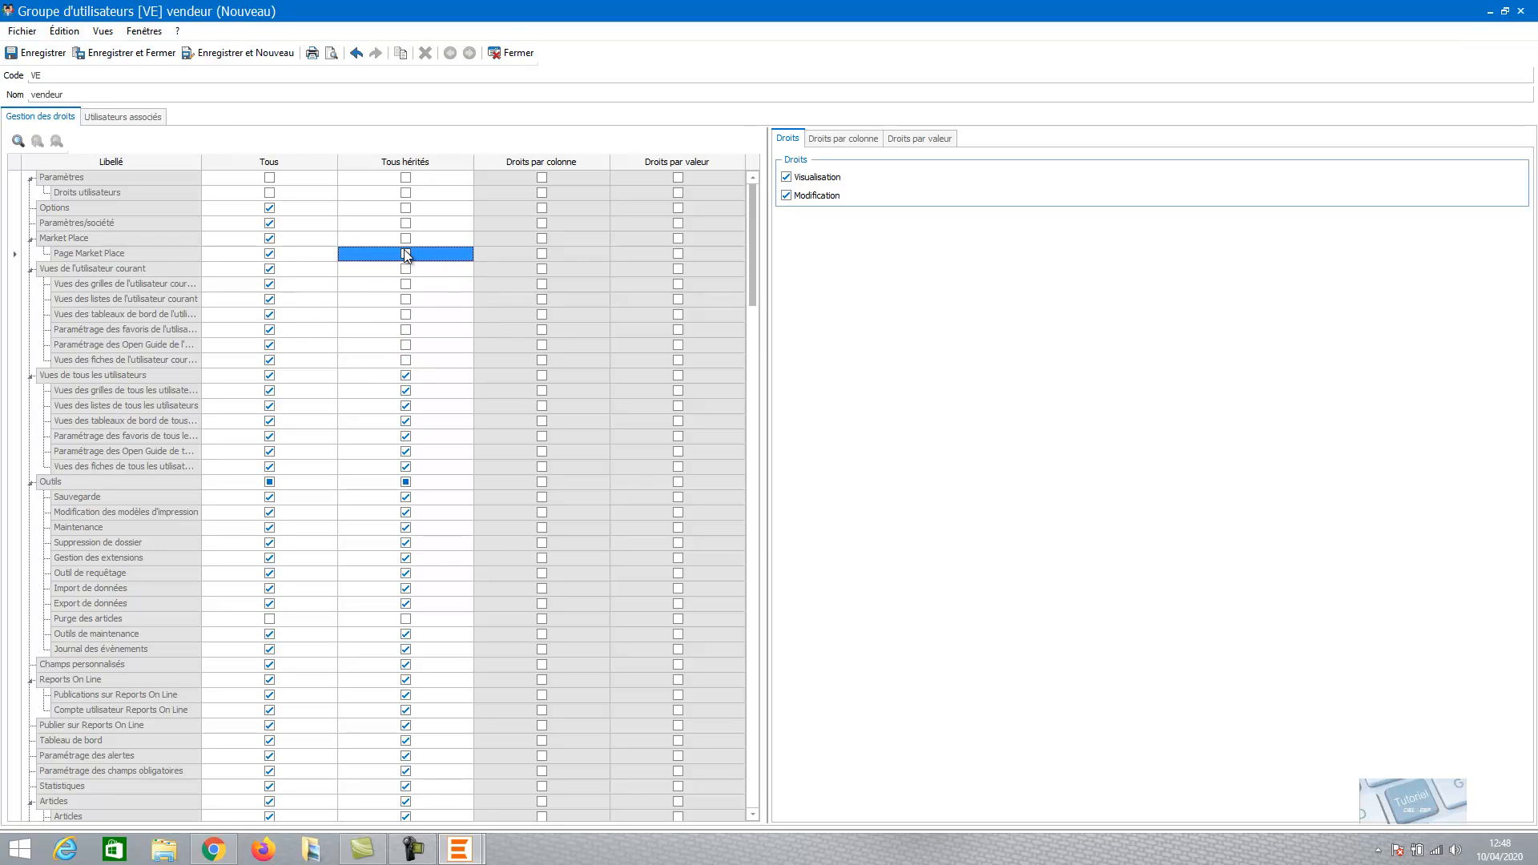
Remove the group's inherited rights for Vues de tous les utilisateurs, Outils, Champs personnalisés and Reports On Line
{"action": "left_click", "coordinate": [406, 375]}
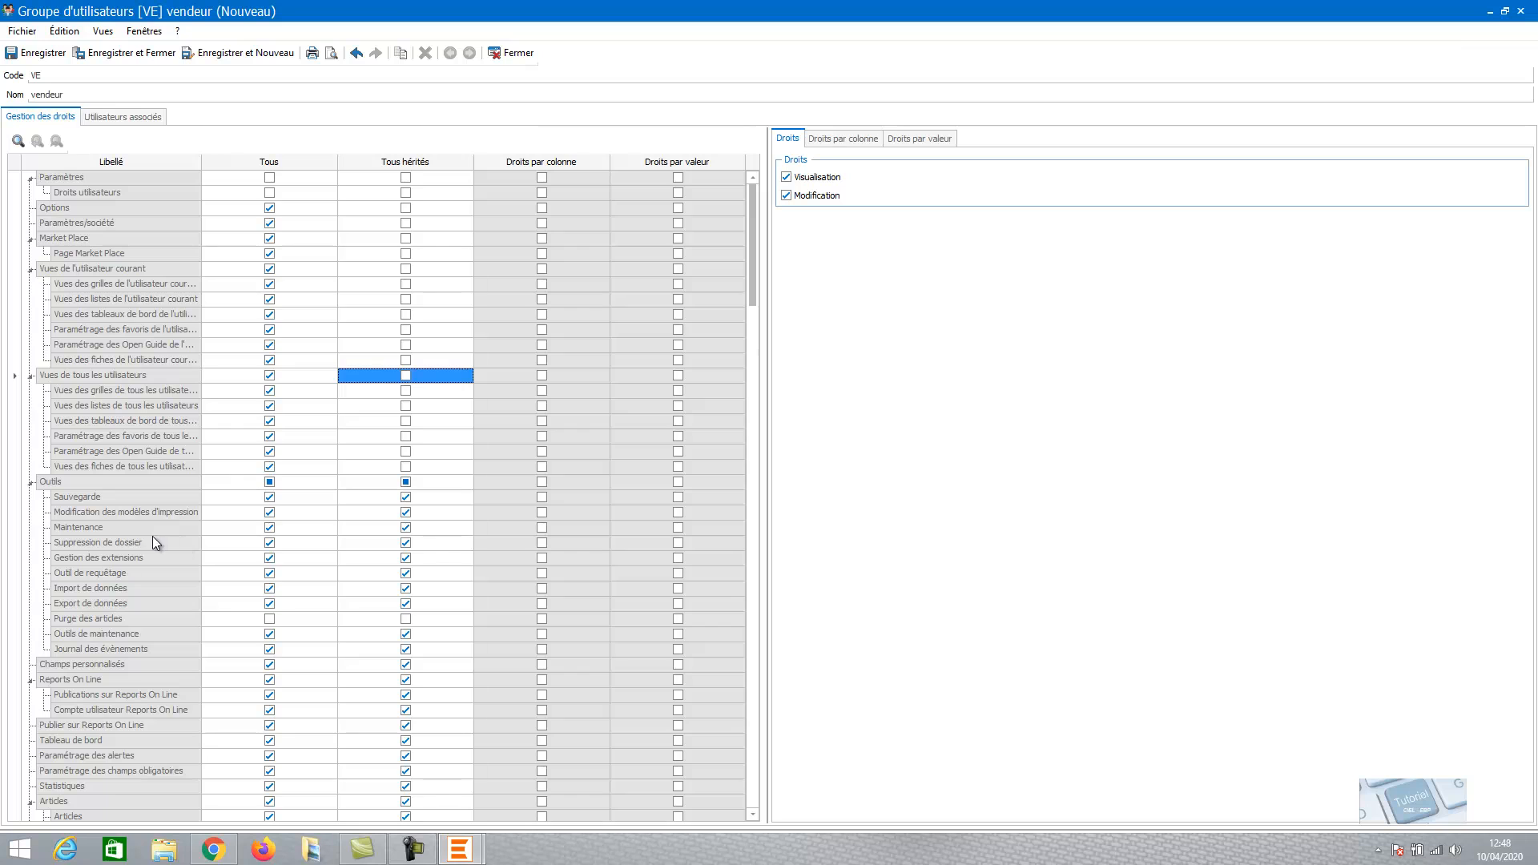
{"action": "left_click", "coordinate": [406, 483]}
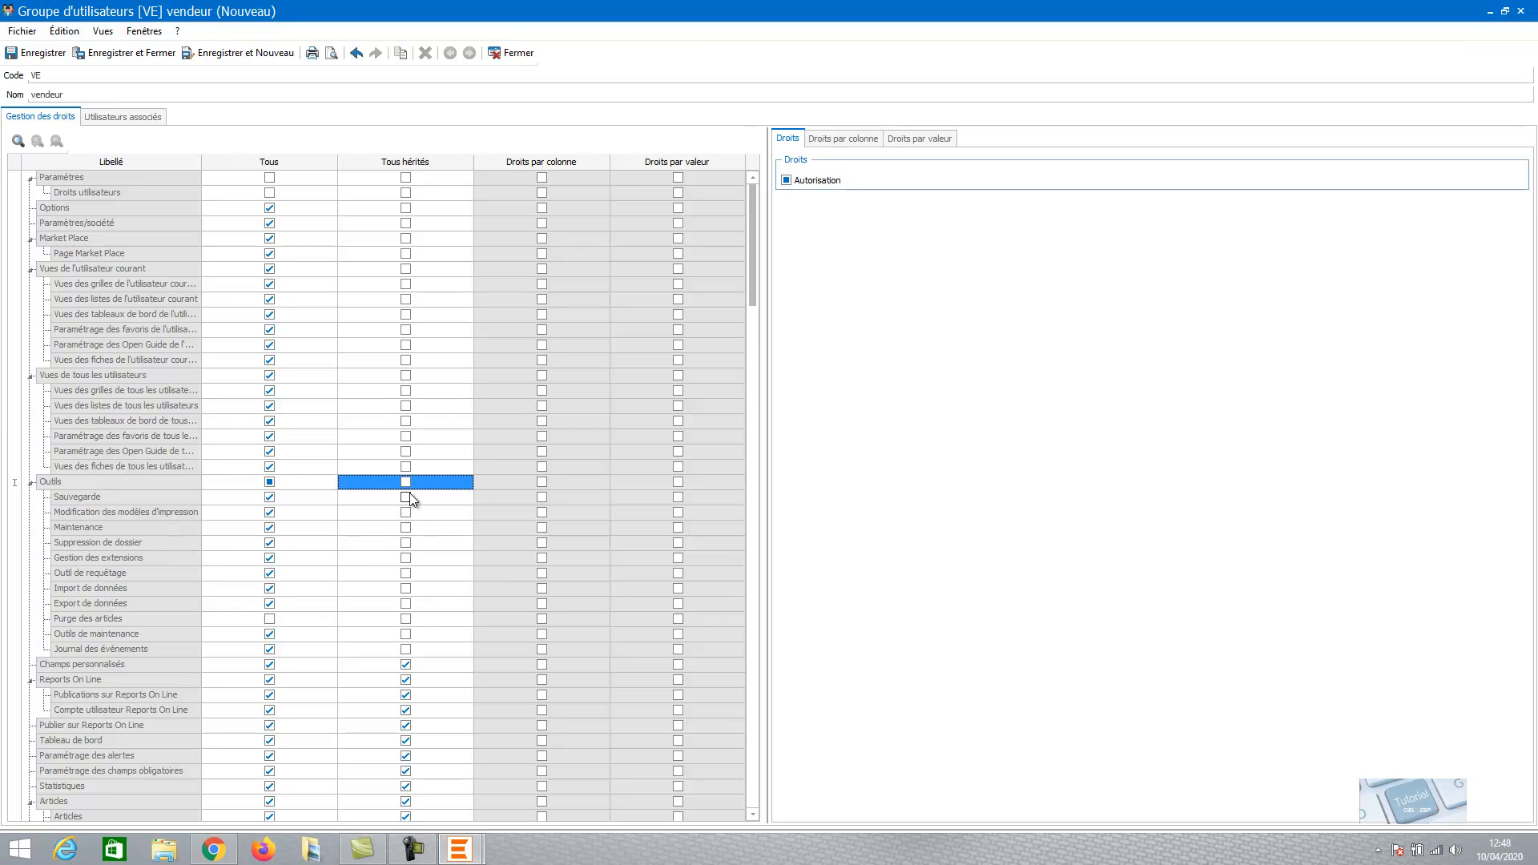
{"action": "left_click_drag", "start_coordinate": [753, 240], "coordinate": [753, 312]}
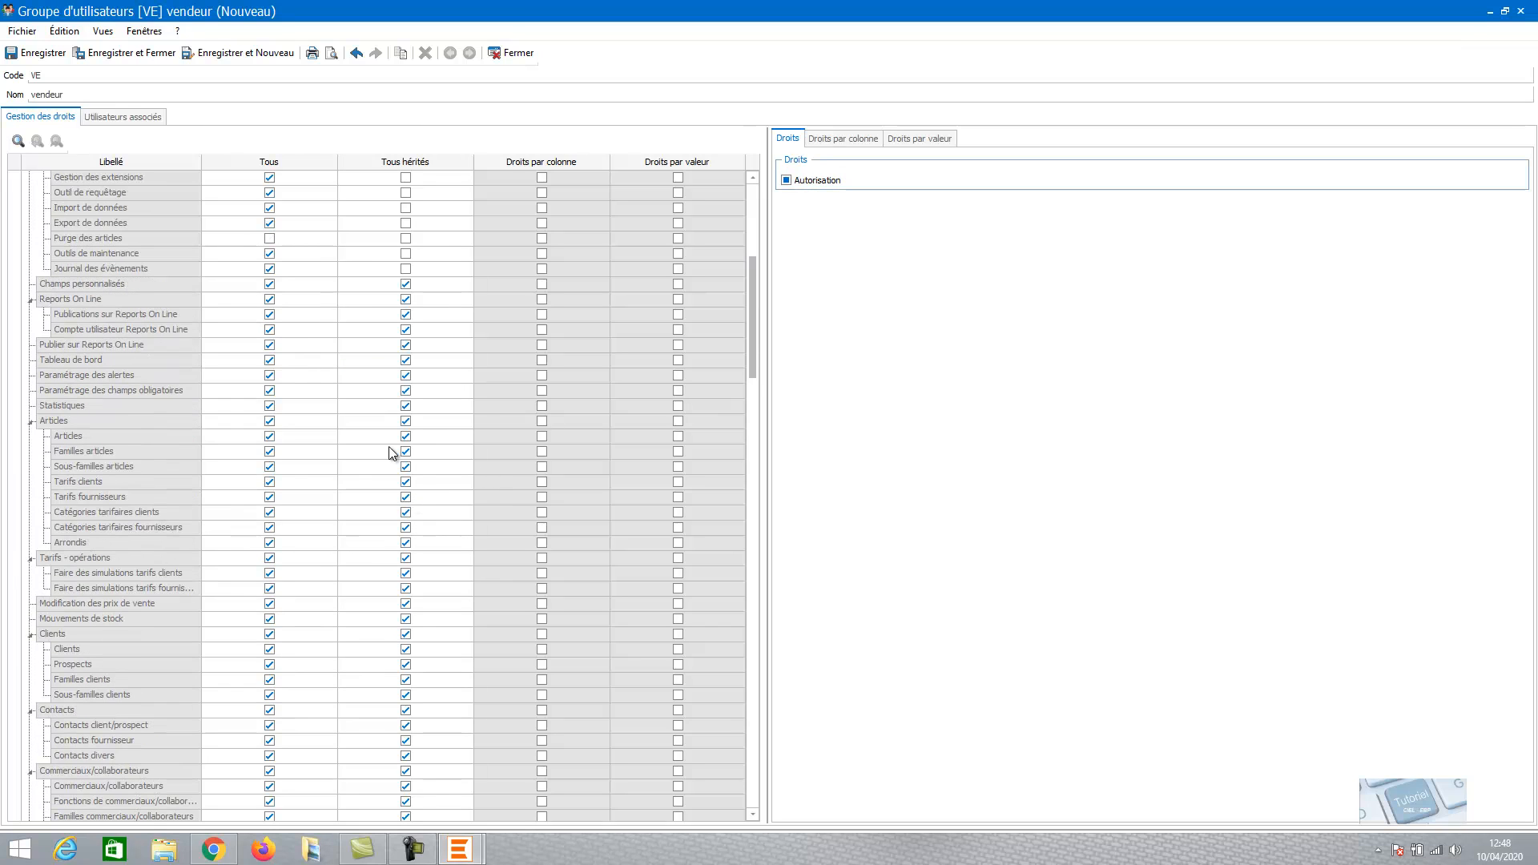
{"action": "left_click", "coordinate": [405, 300]}
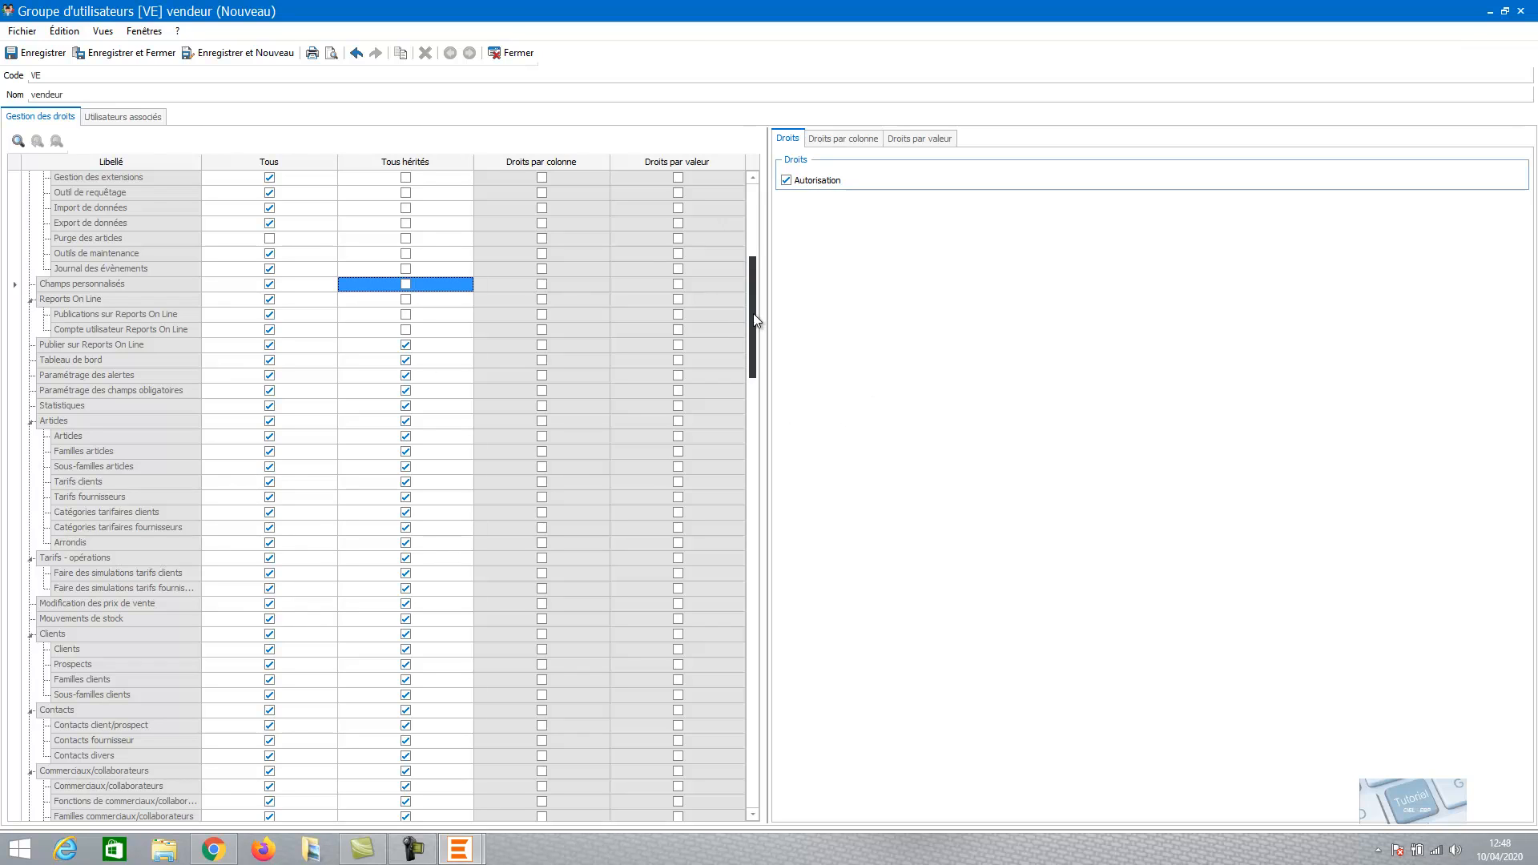
{"action": "left_click_drag", "start_coordinate": [751, 320], "coordinate": [751, 339]}
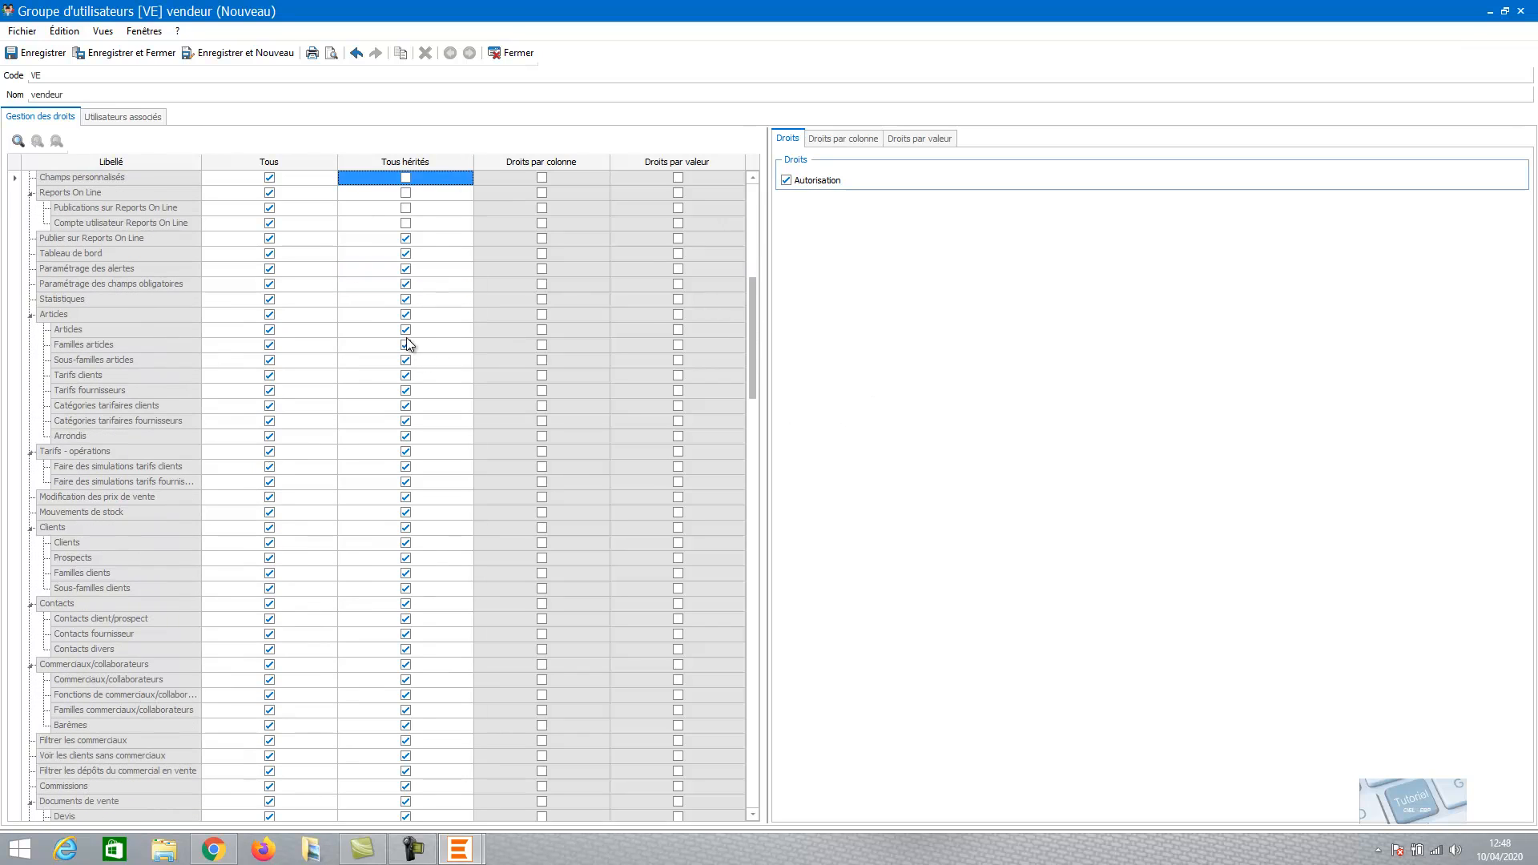
{"action": "left_click", "coordinate": [405, 329]}
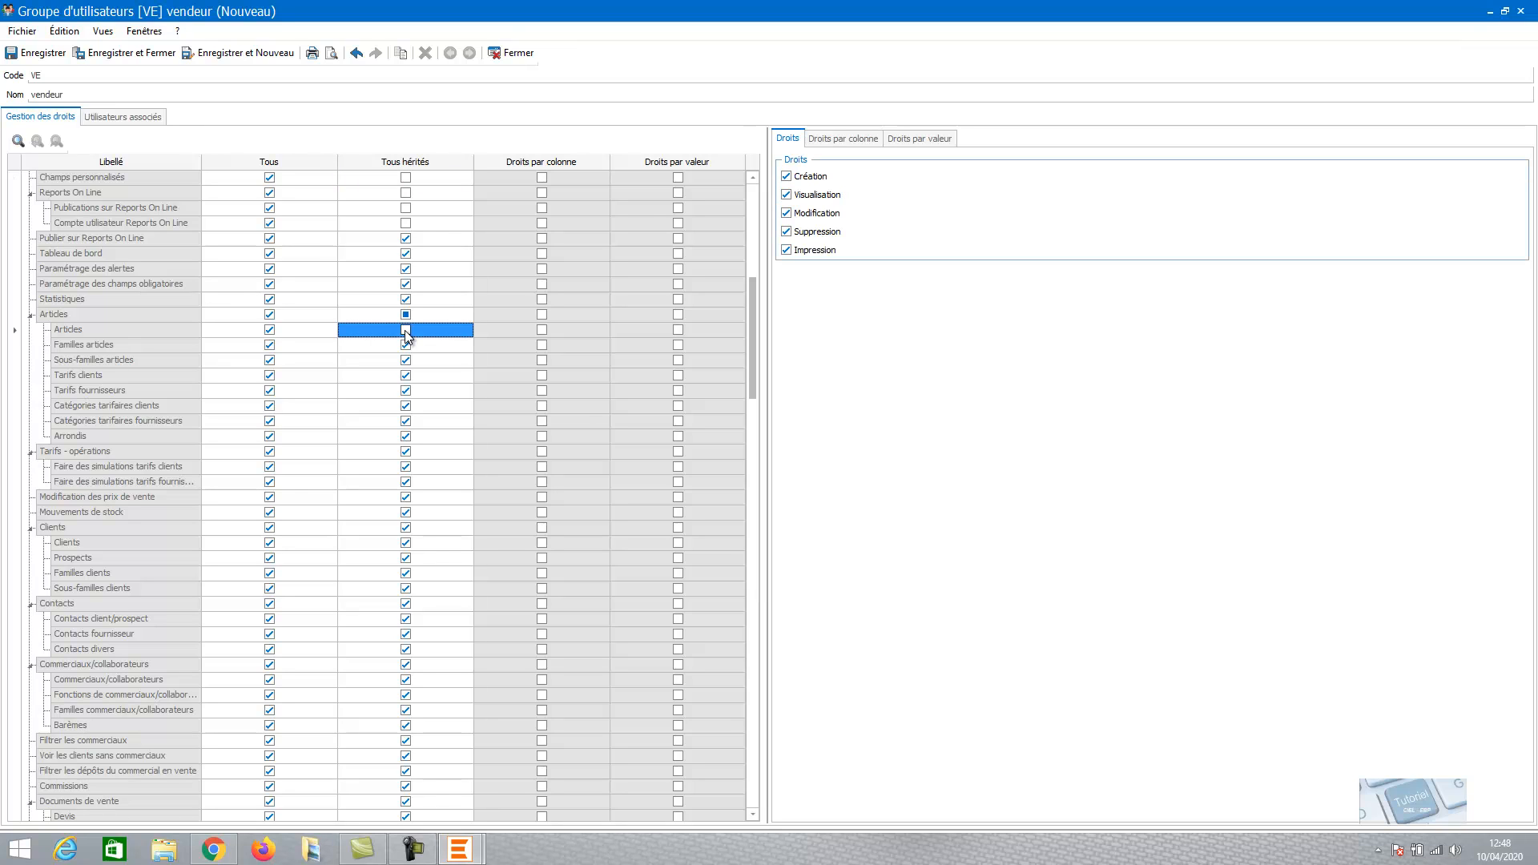
{"action": "left_click", "coordinate": [786, 178]}
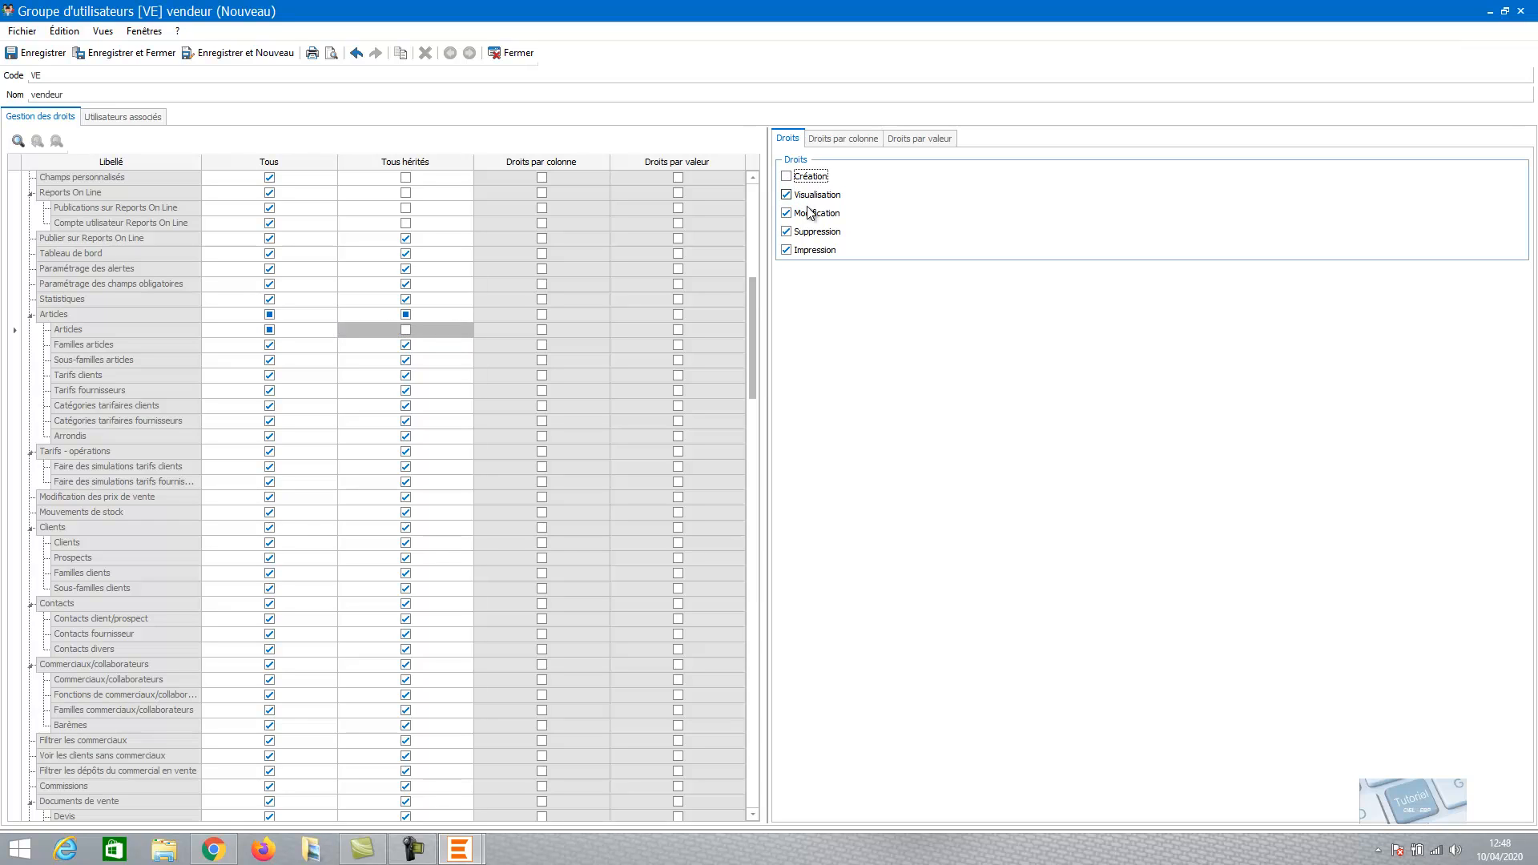
{"action": "left_click", "coordinate": [785, 231]}
{"action": "left_click", "coordinate": [406, 329]}
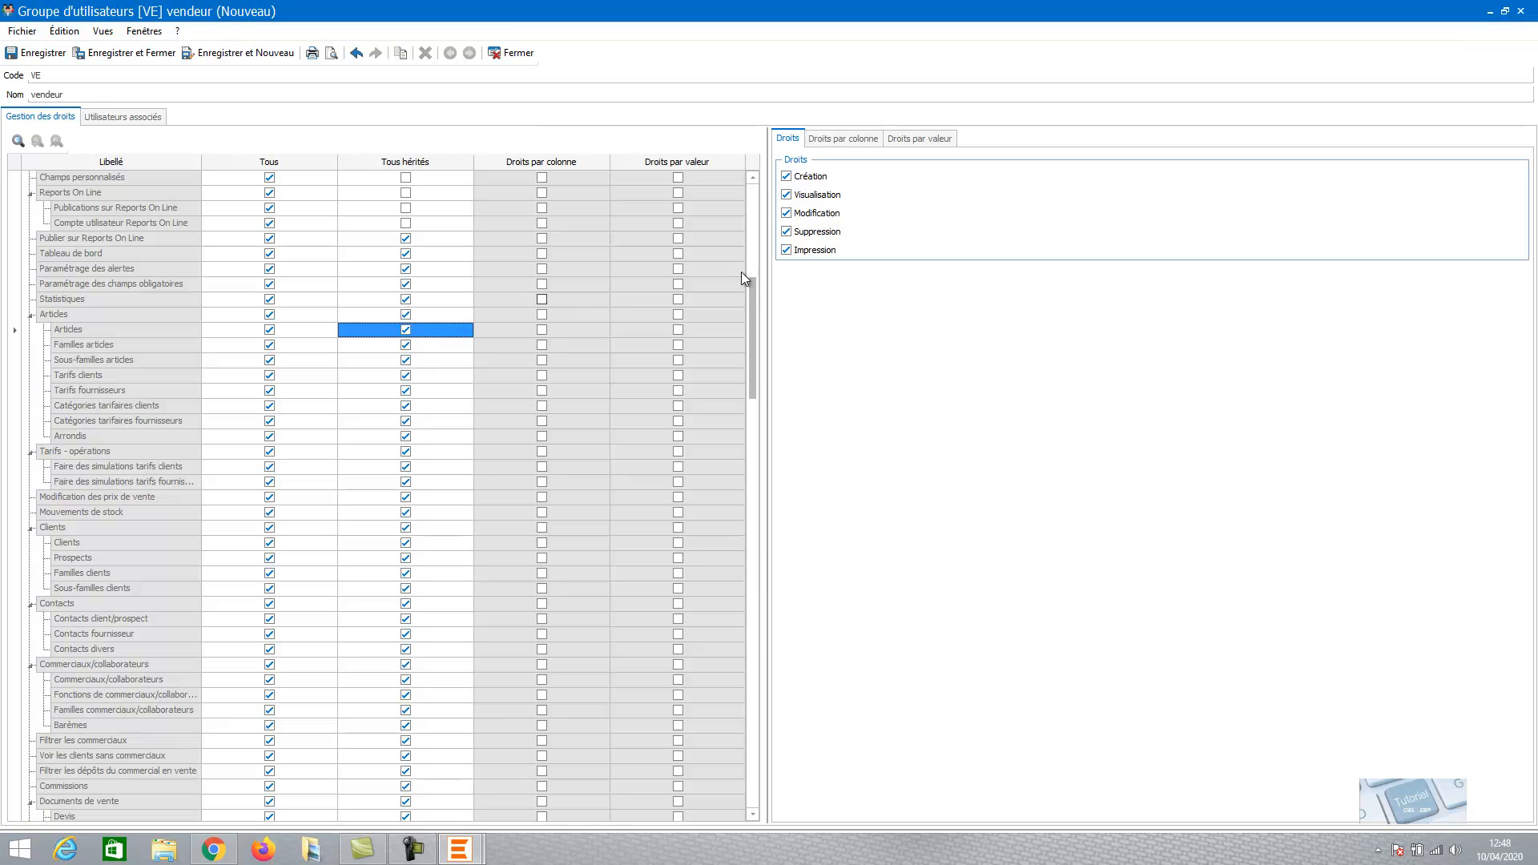
Remove the Création right for Articles and Tarifs clients, clear the inherited rights for Sous-familles articles, and save and close the group
{"action": "left_click", "coordinate": [785, 176]}
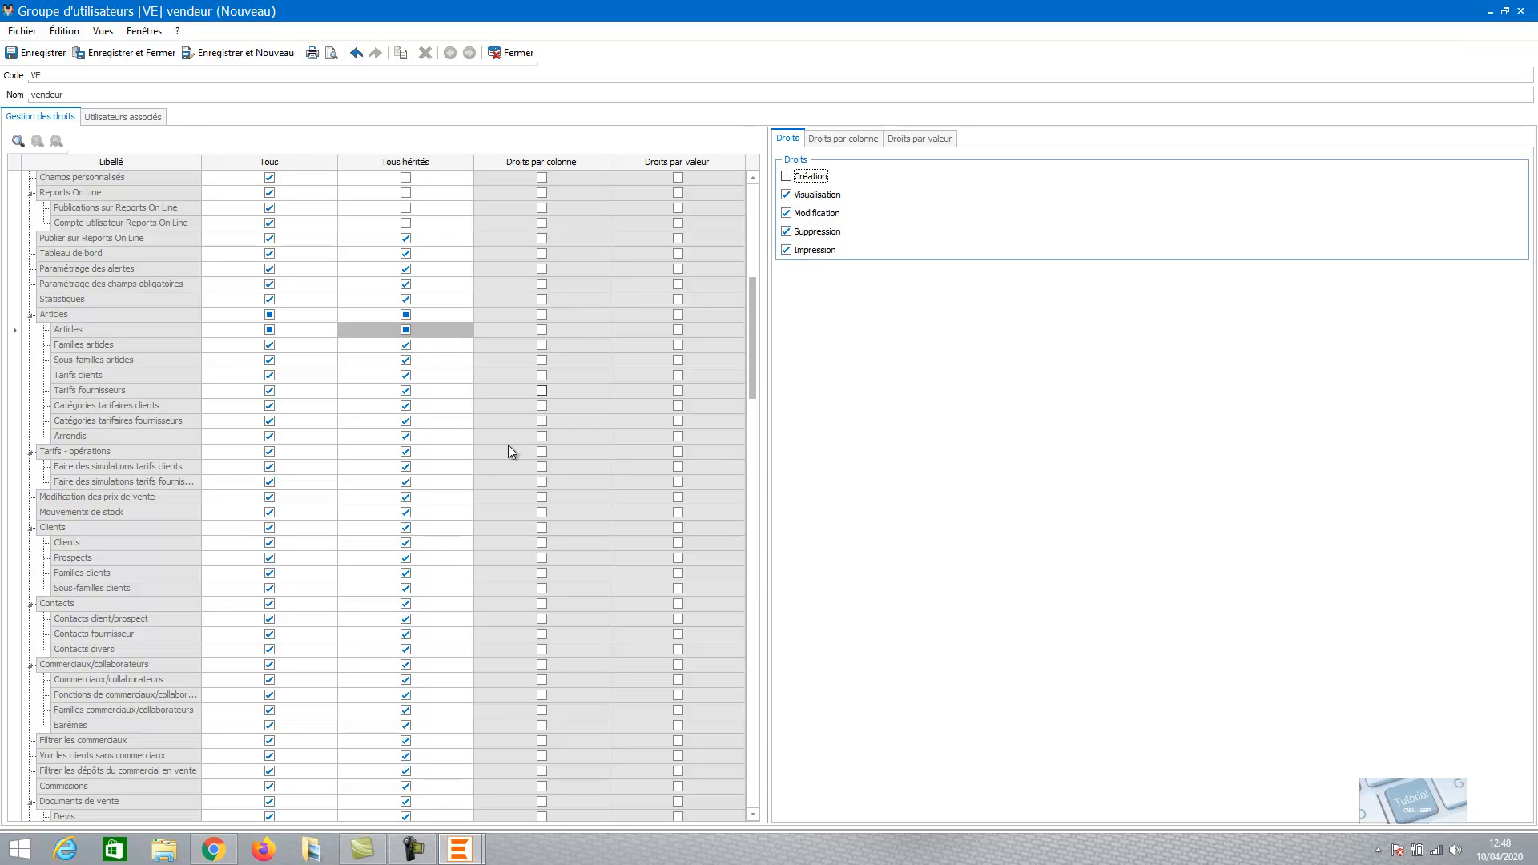
{"action": "left_click", "coordinate": [405, 361]}
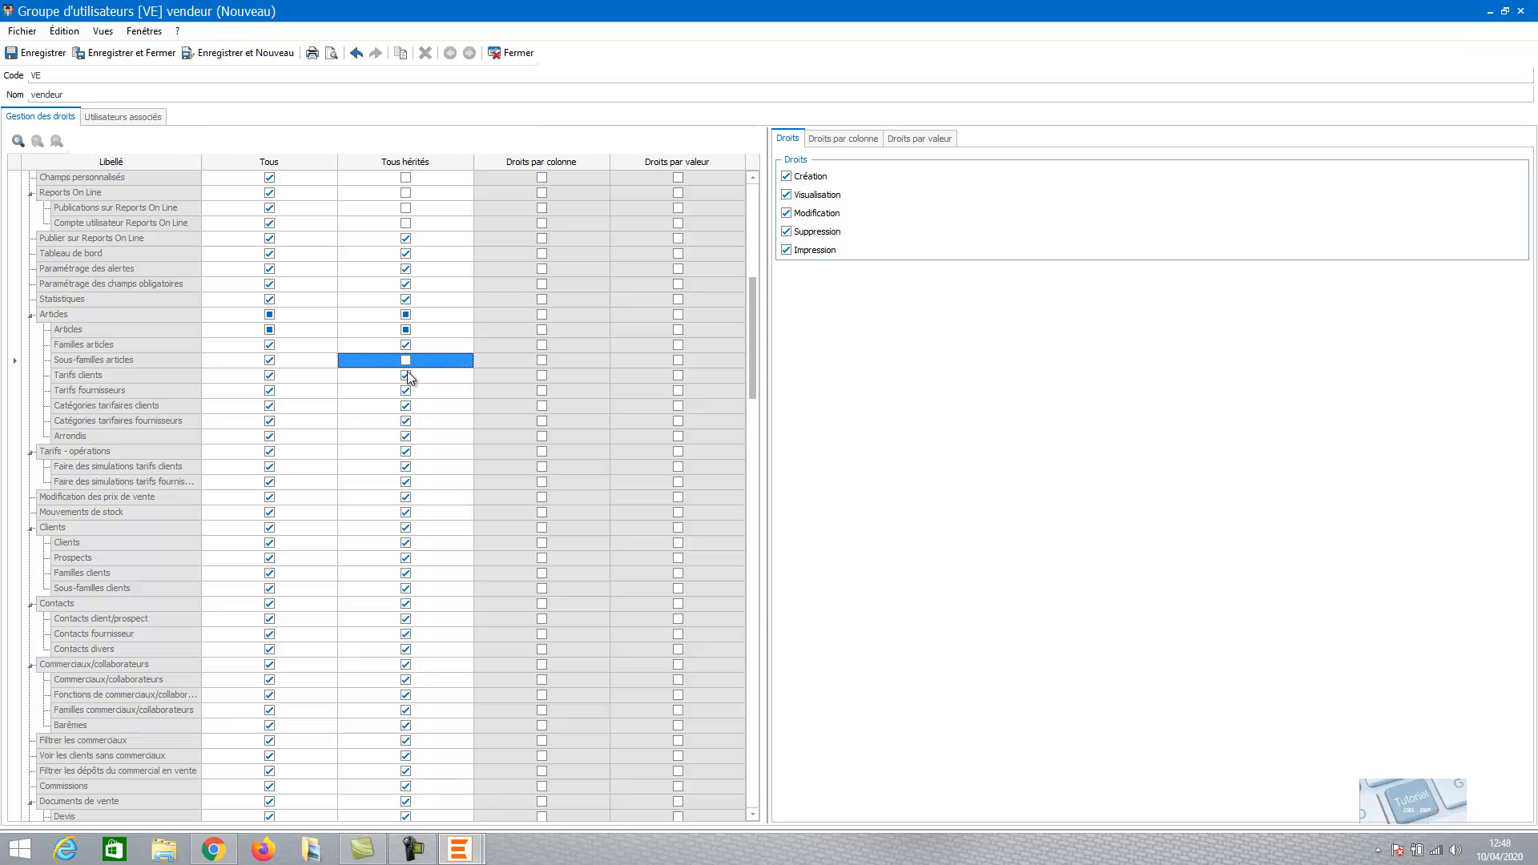
{"action": "left_click", "coordinate": [405, 376]}
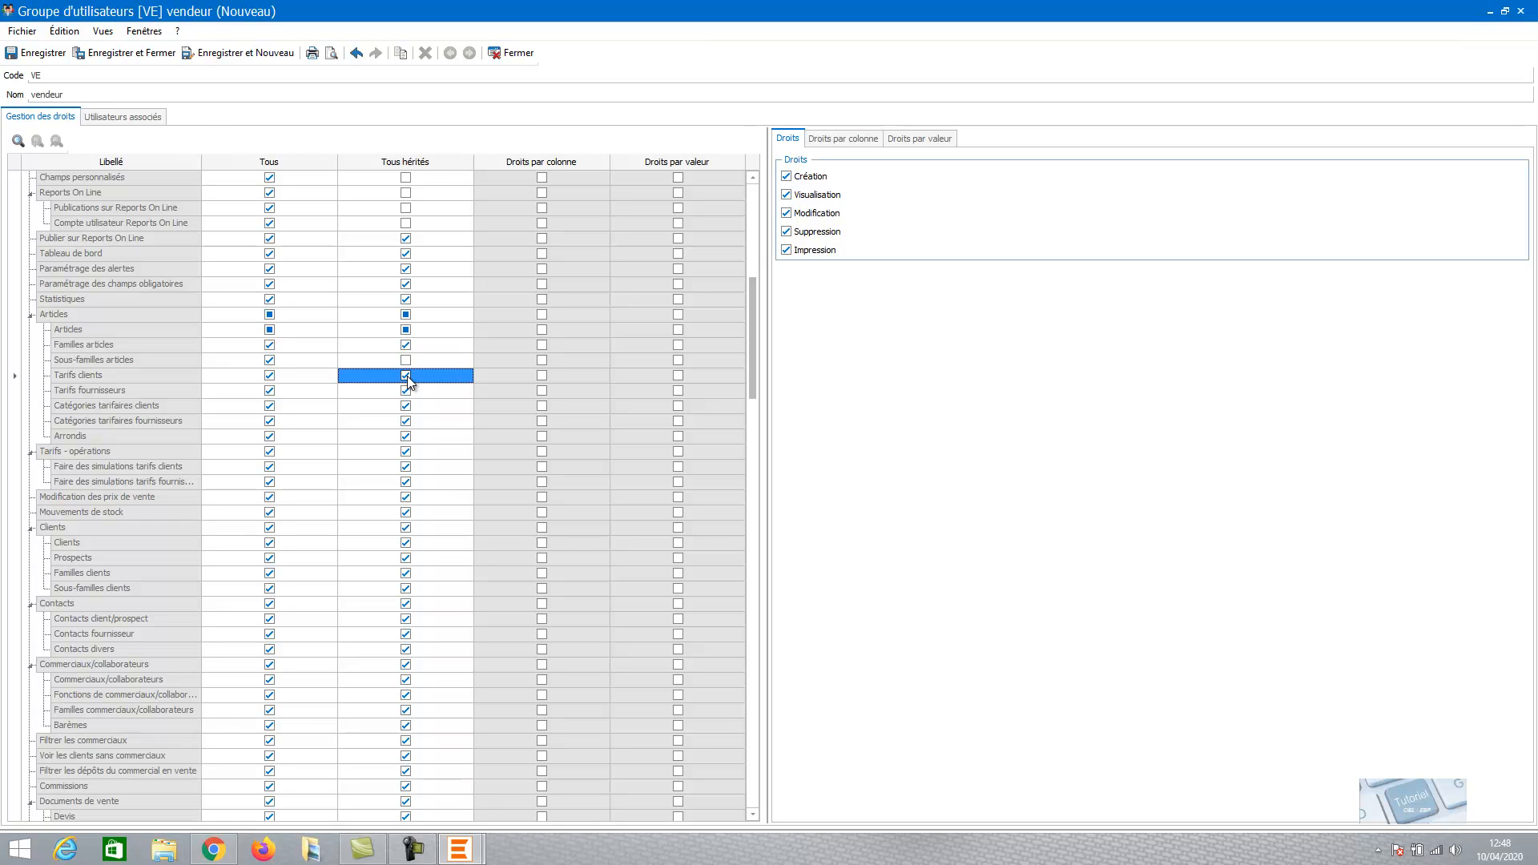
{"action": "left_click", "coordinate": [786, 177]}
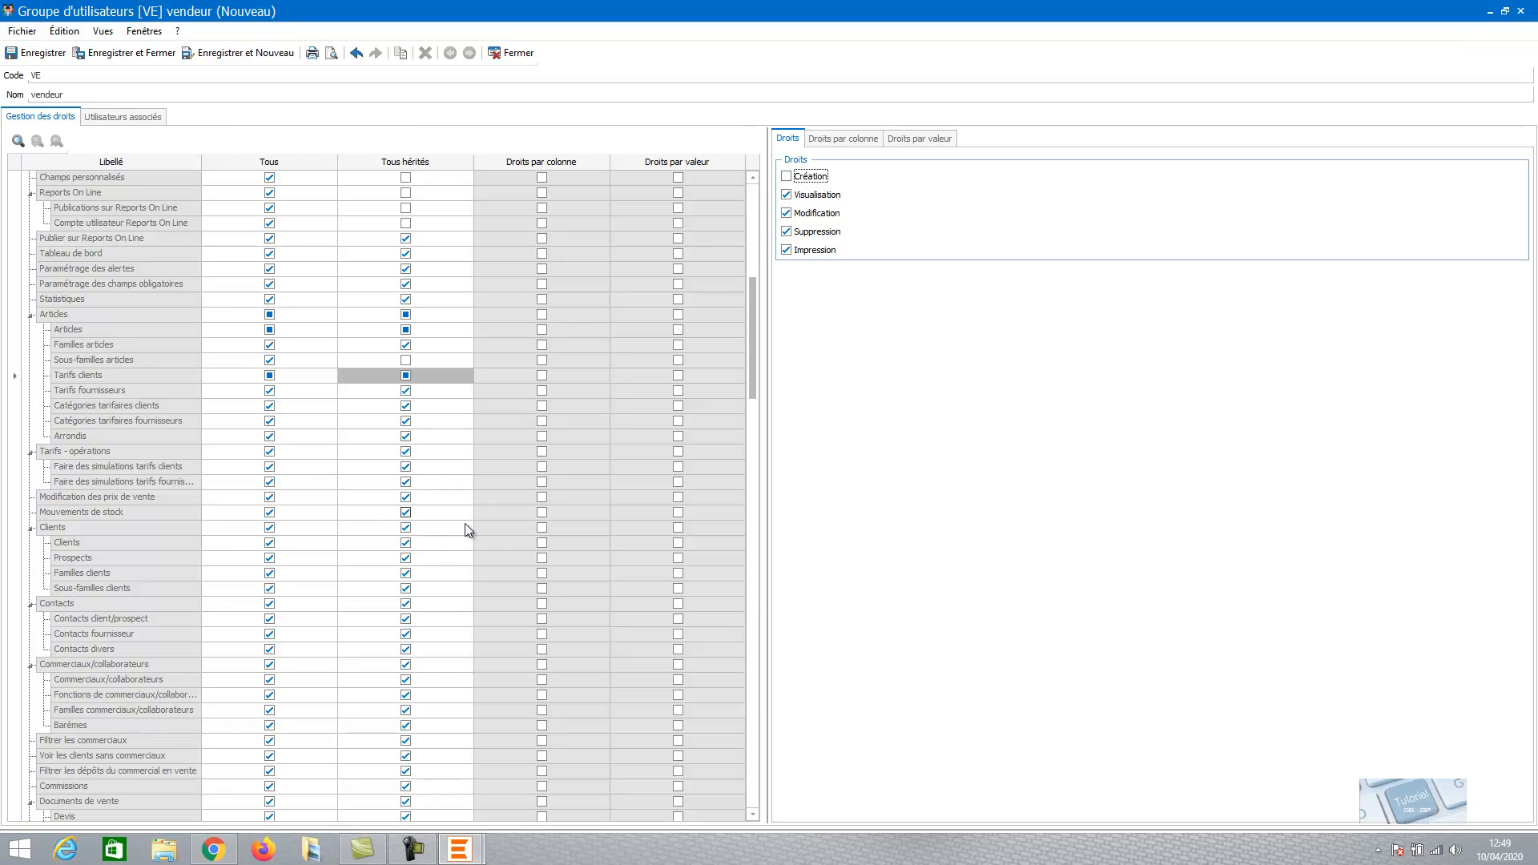
{"action": "left_click_drag", "start_coordinate": [751, 364], "coordinate": [752, 581]}
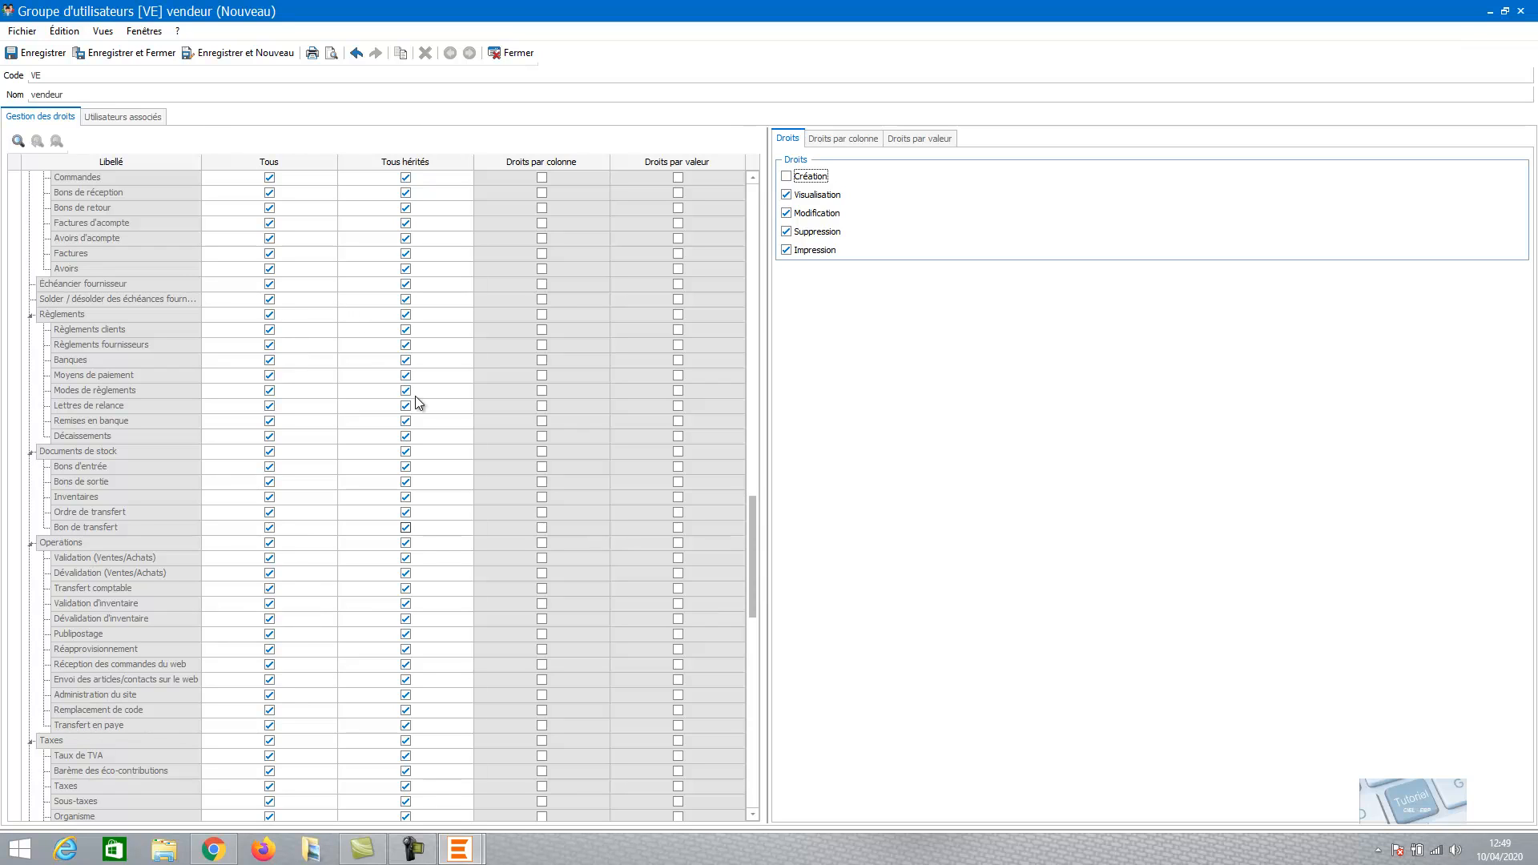
{"action": "left_click", "coordinate": [146, 50]}
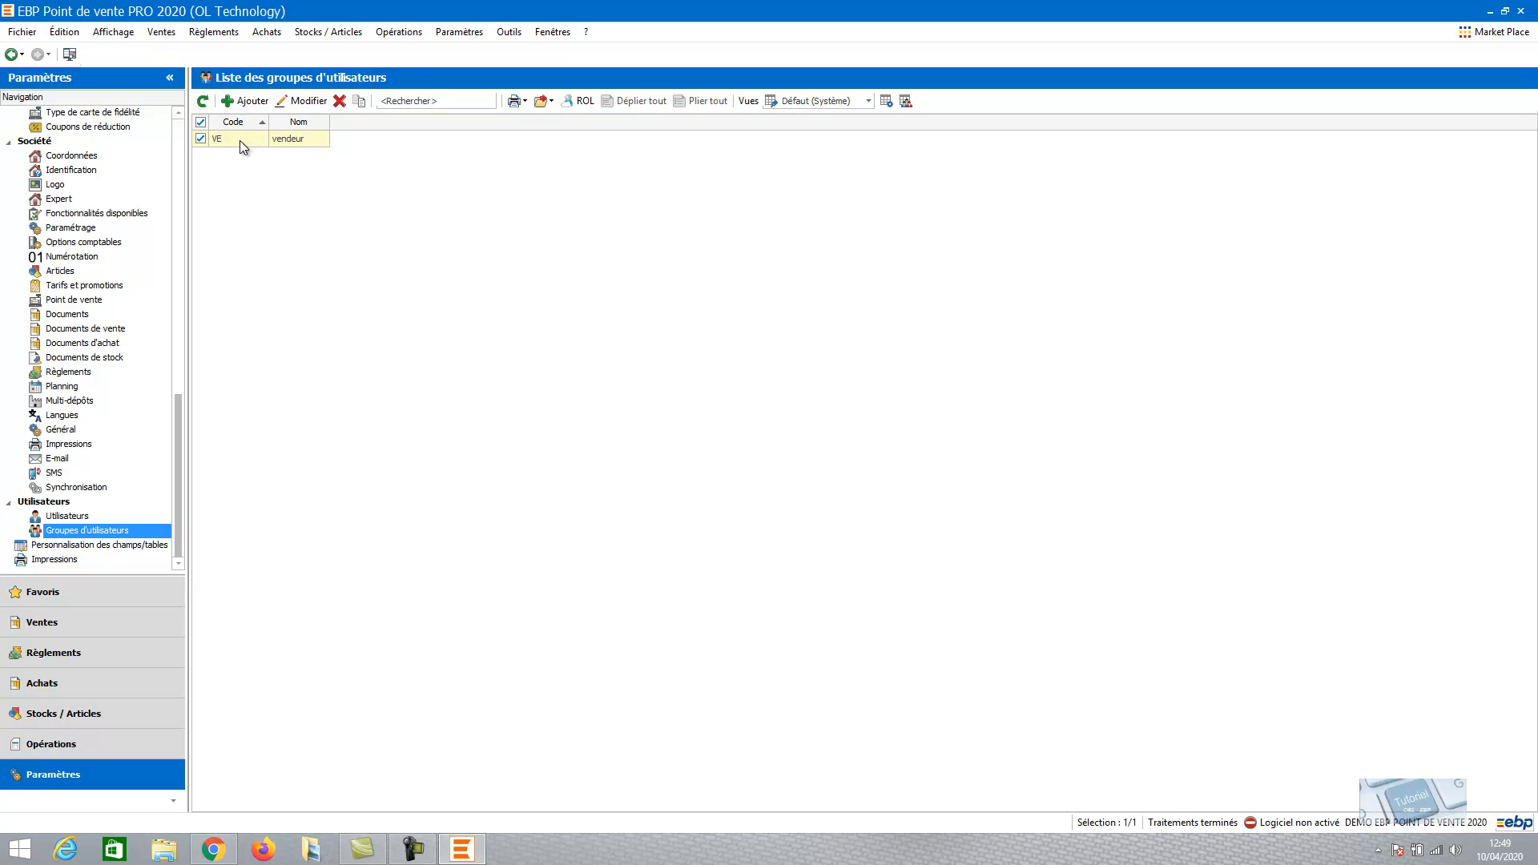
Create a new user in the Utilisateurs list with code PL and enter the salesperson's full name
{"action": "left_click", "coordinate": [59, 518]}
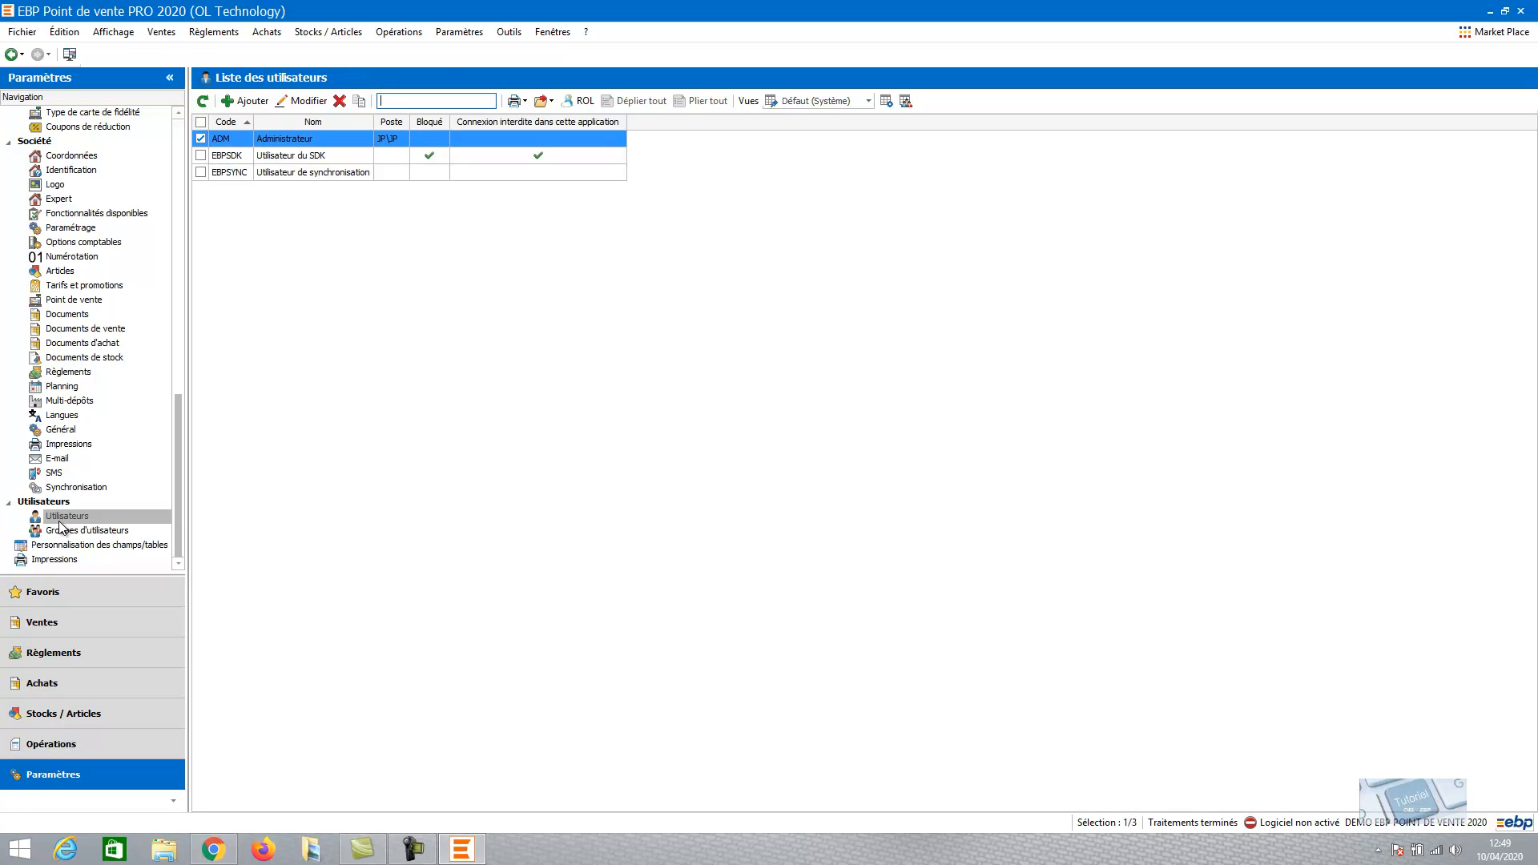
{"action": "left_click", "coordinate": [60, 520]}
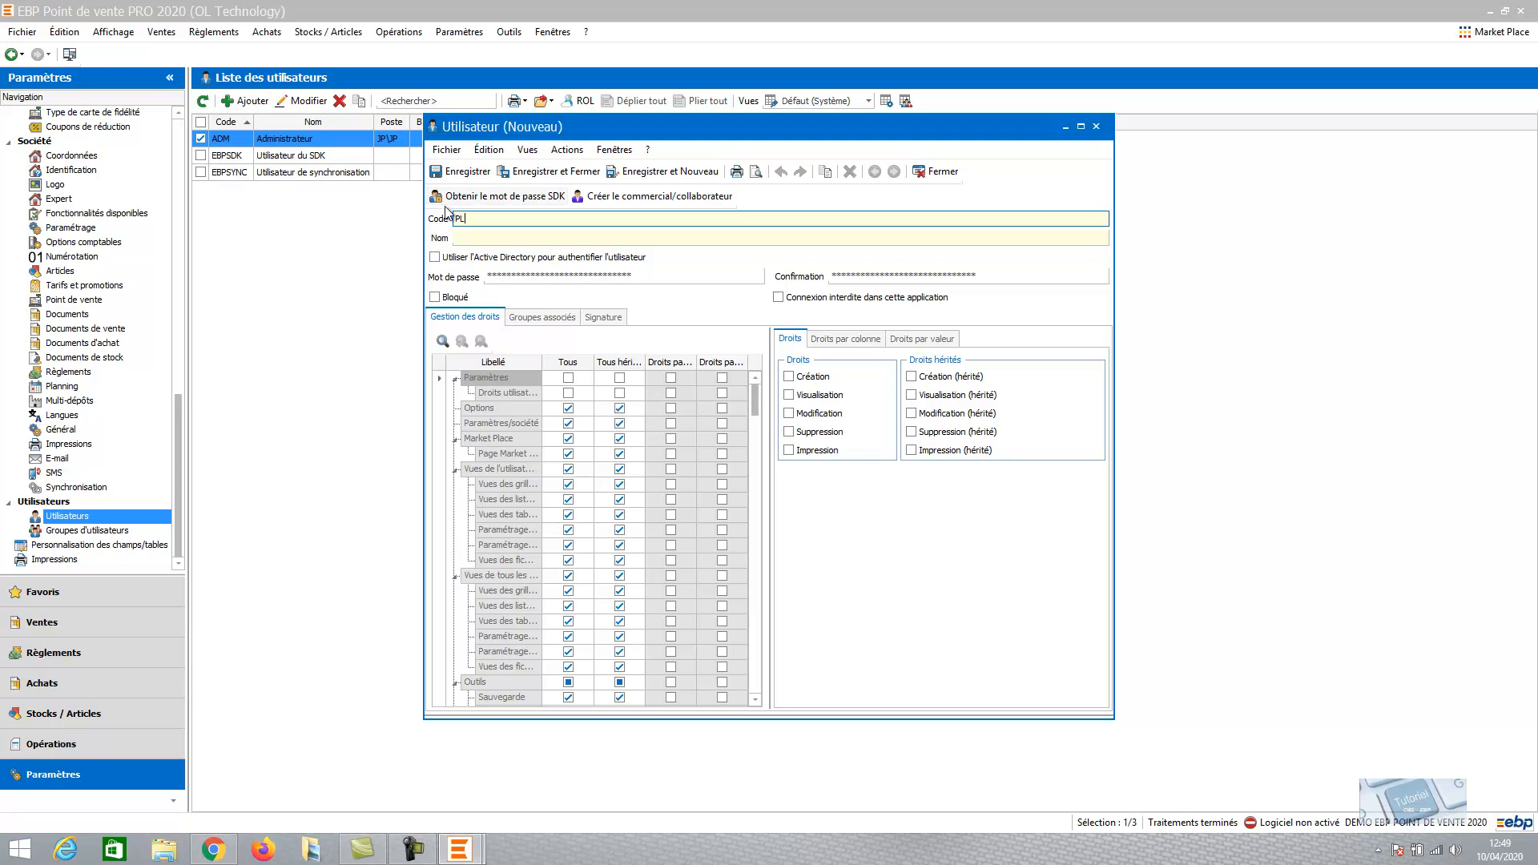
{"action": "left_click", "coordinate": [485, 237]}
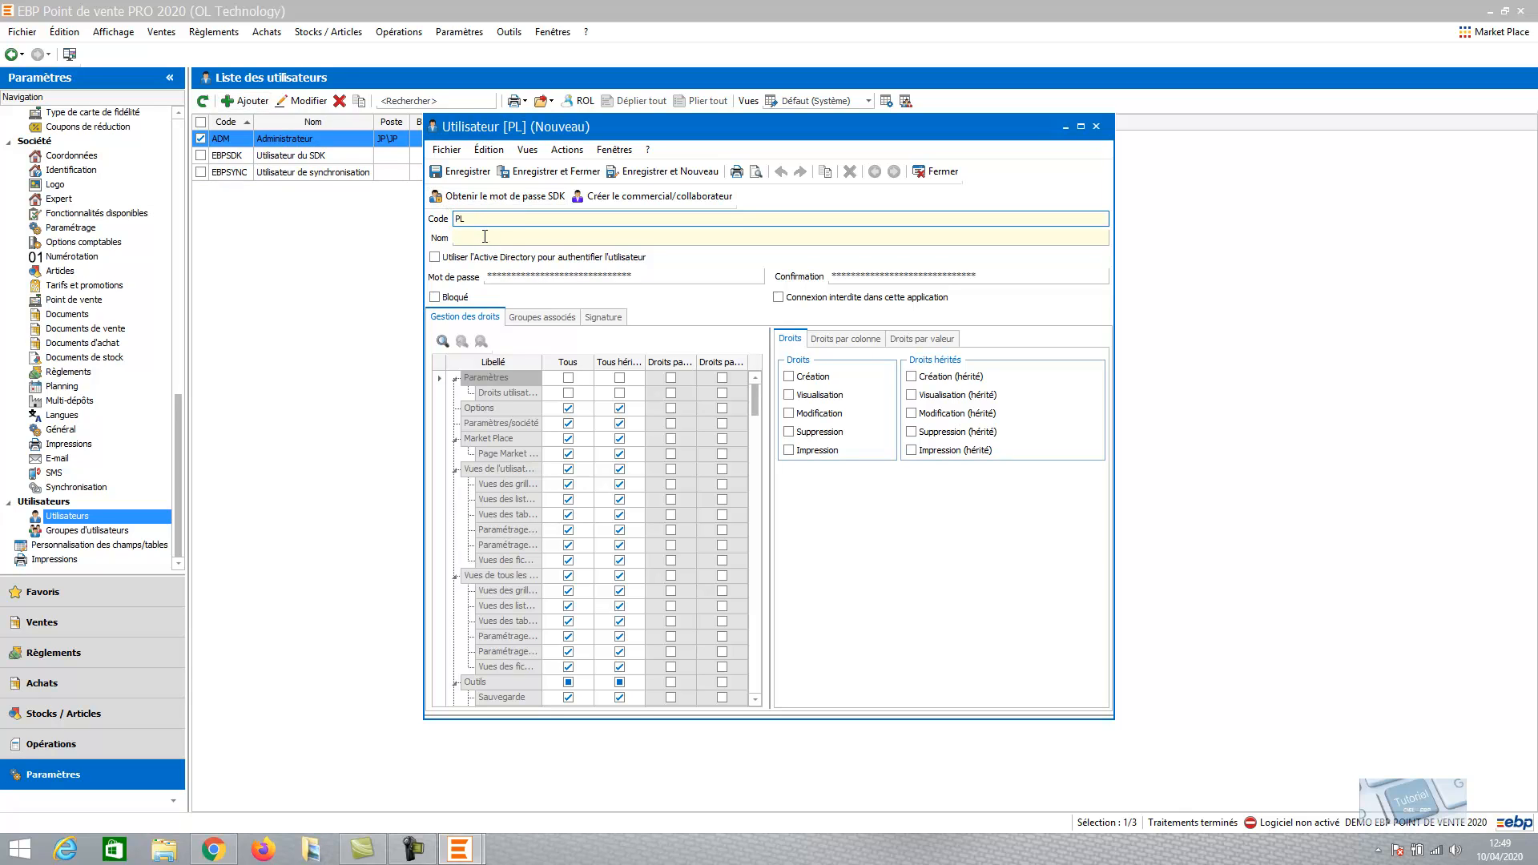
{"action": "type", "text": "plERRE LAVENTE"}
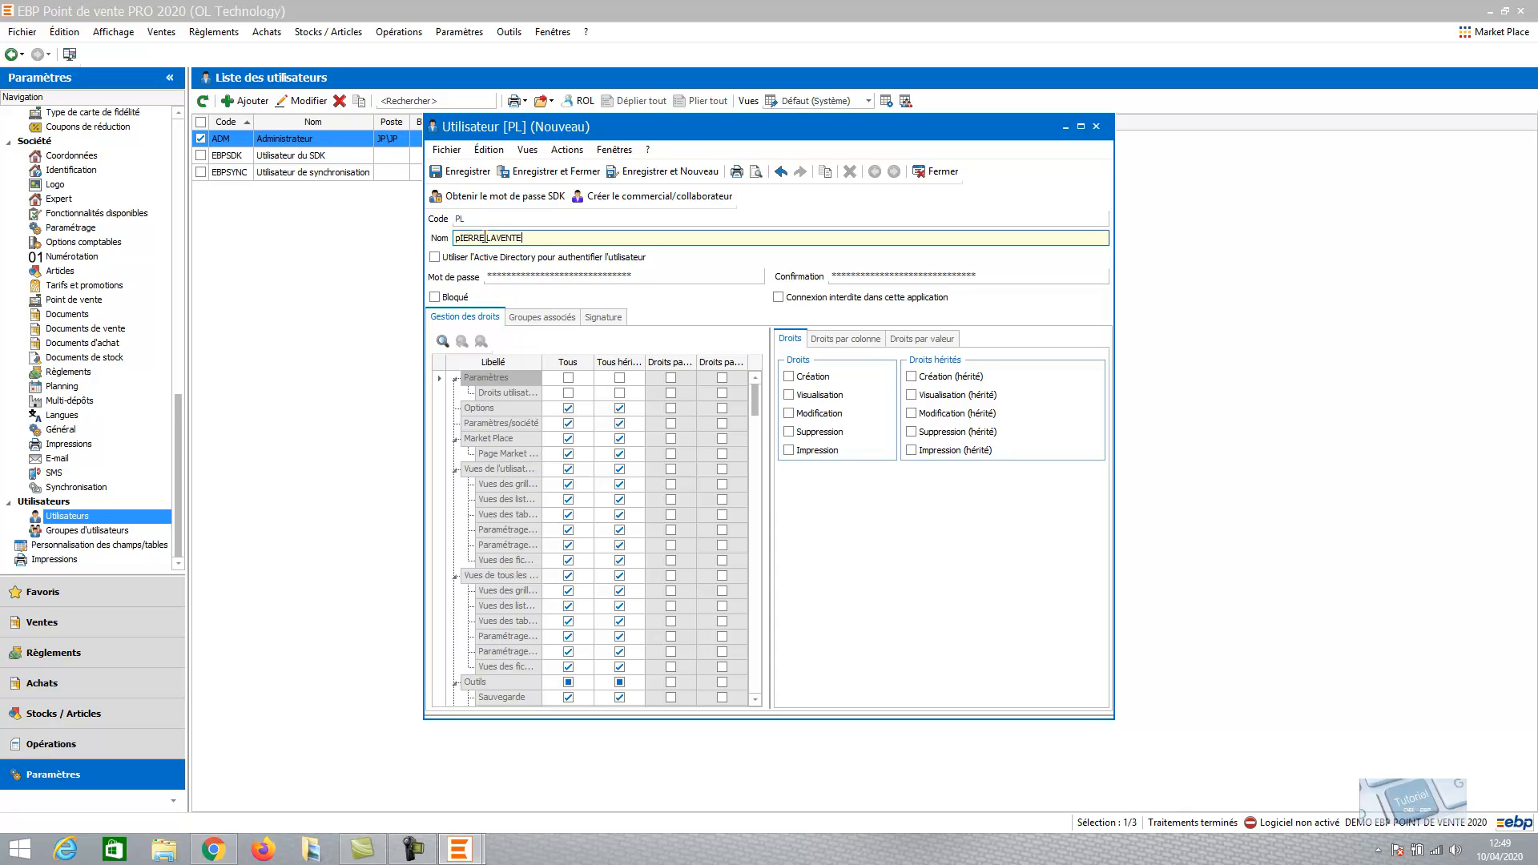
{"action": "key", "text": "Tab"}
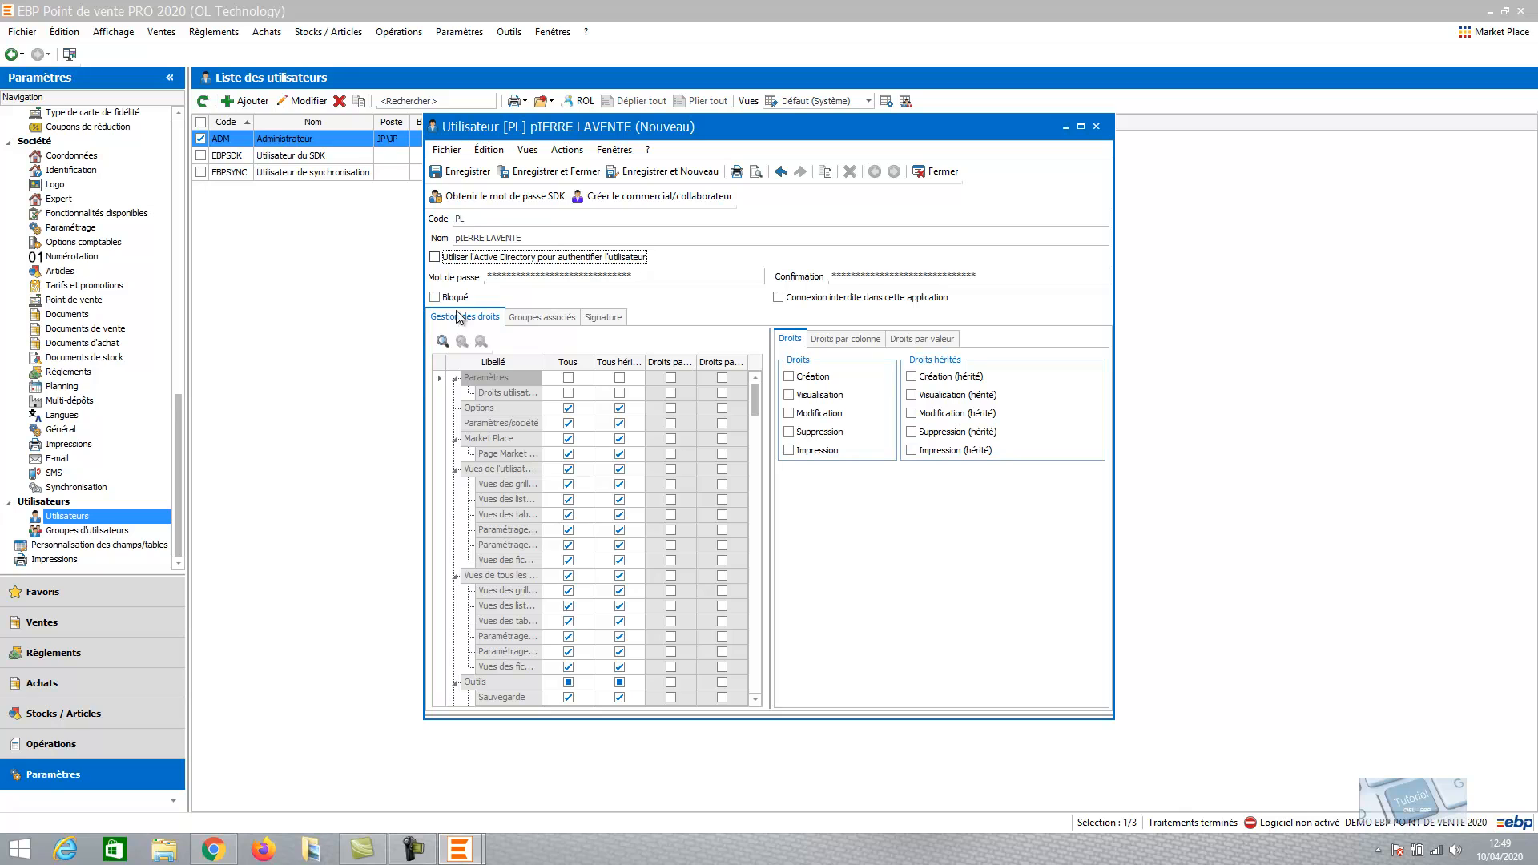
Associate the new user with the vendeur group VE, and save and close the user record
{"action": "left_click", "coordinate": [525, 319]}
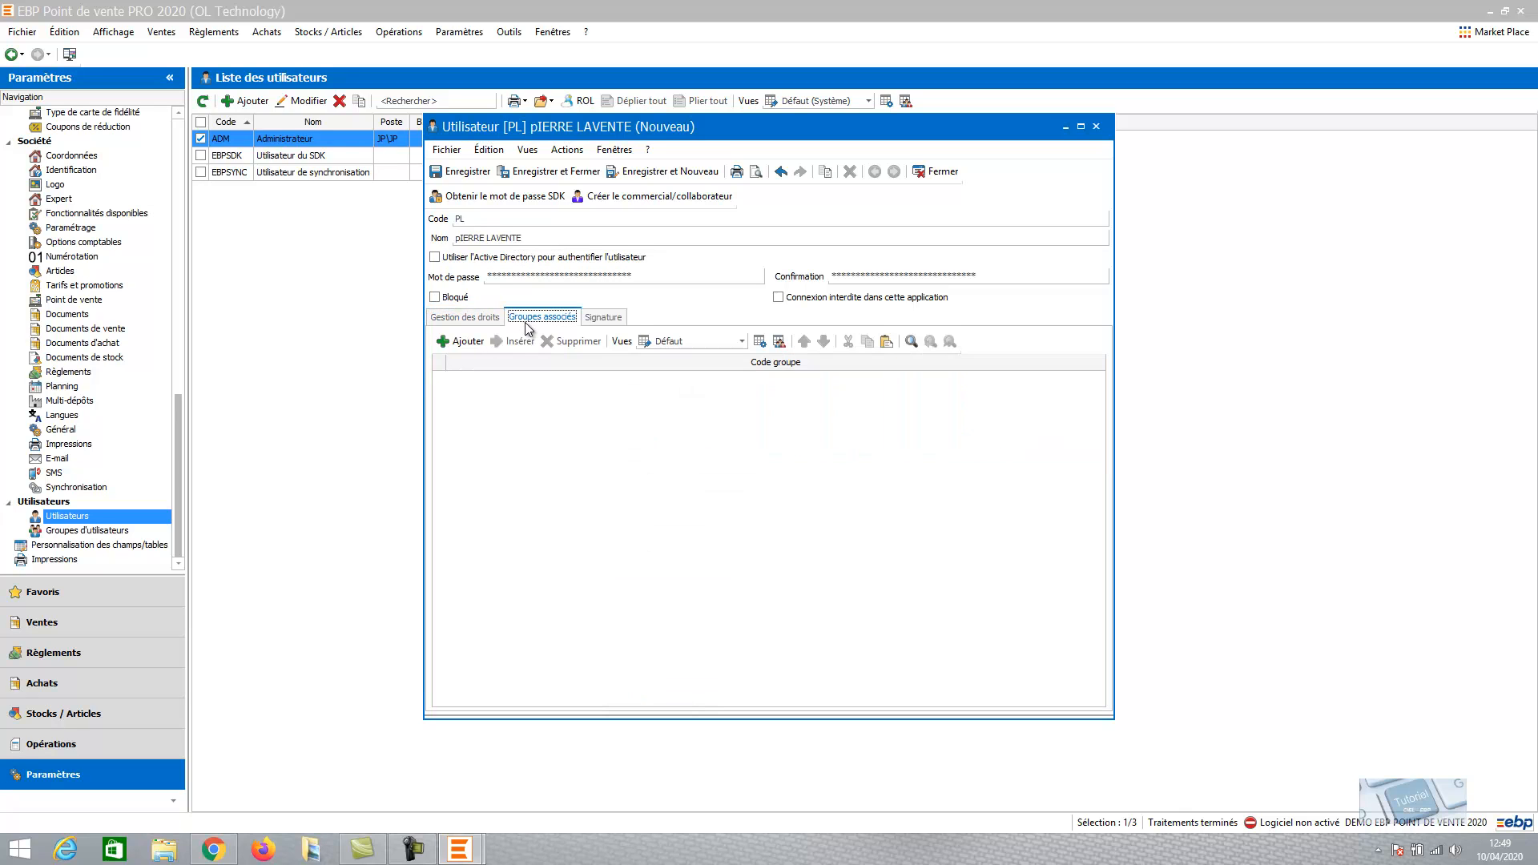
{"action": "left_click", "coordinate": [469, 342]}
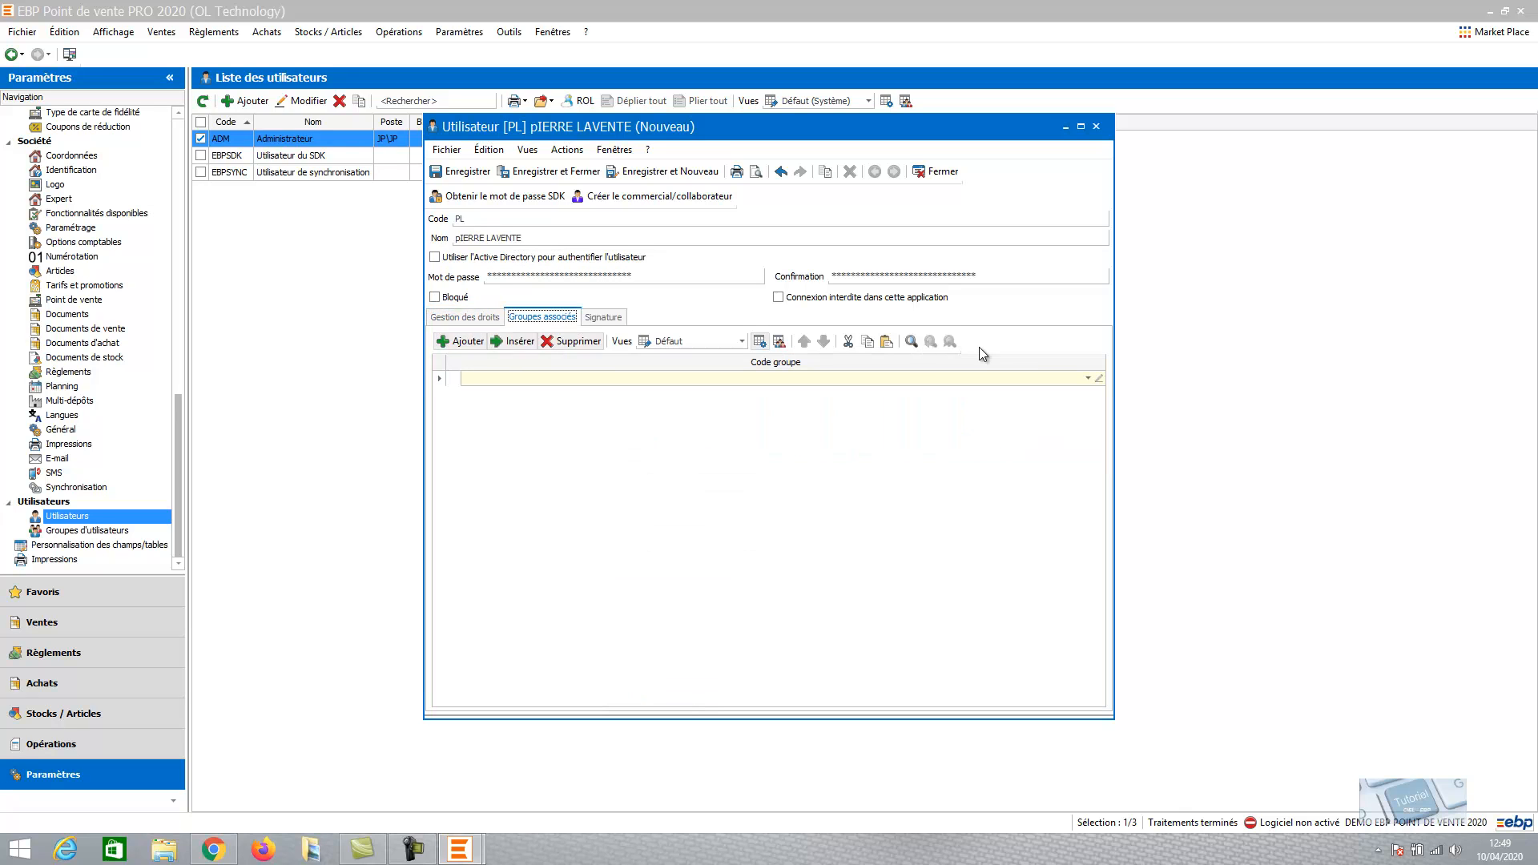
{"action": "left_click", "coordinate": [1088, 378]}
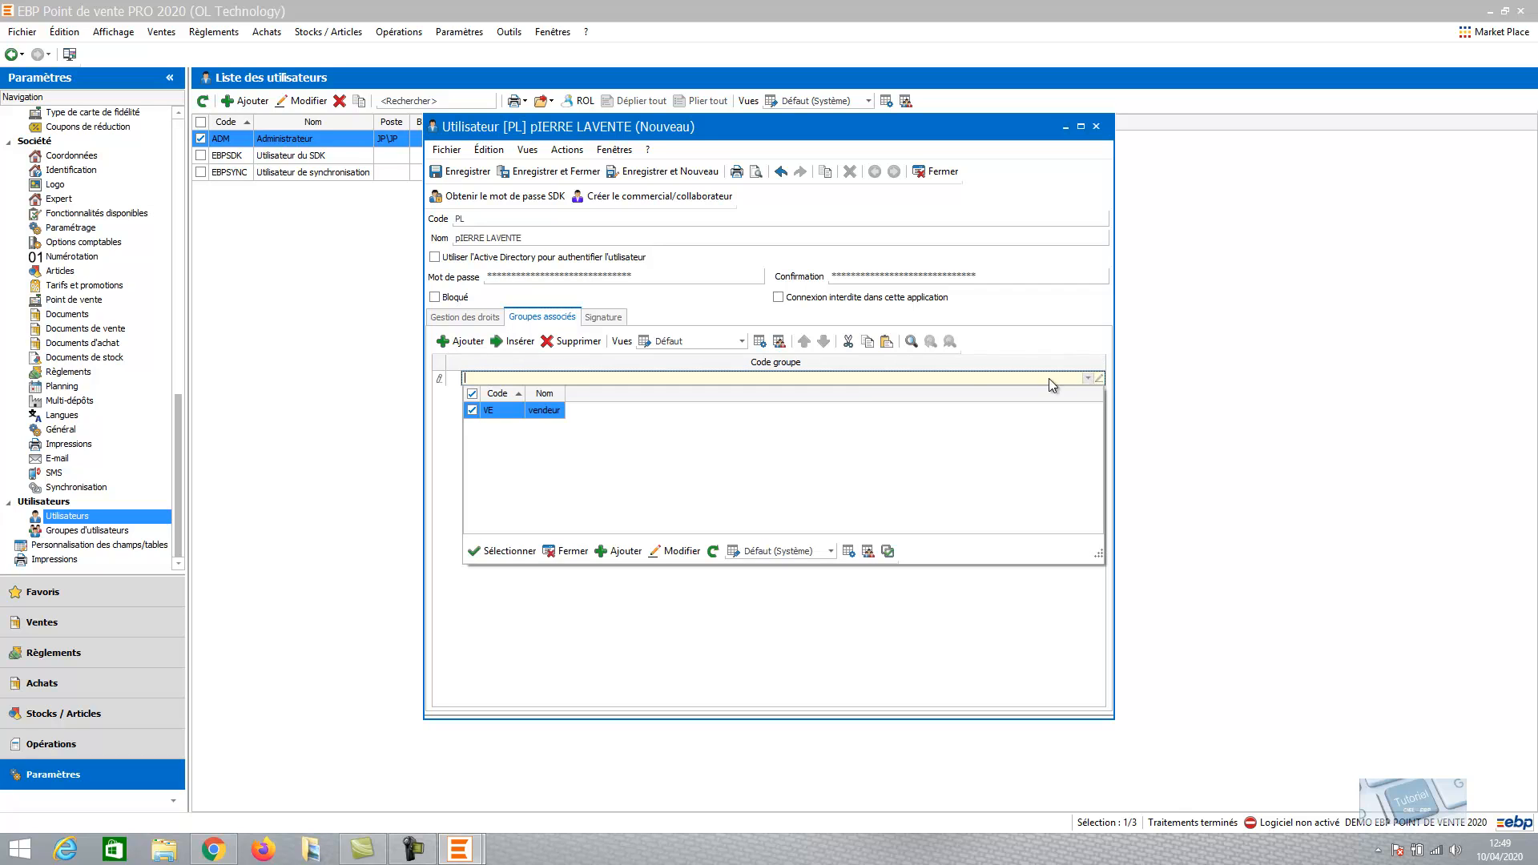
{"action": "left_click", "coordinate": [543, 413]}
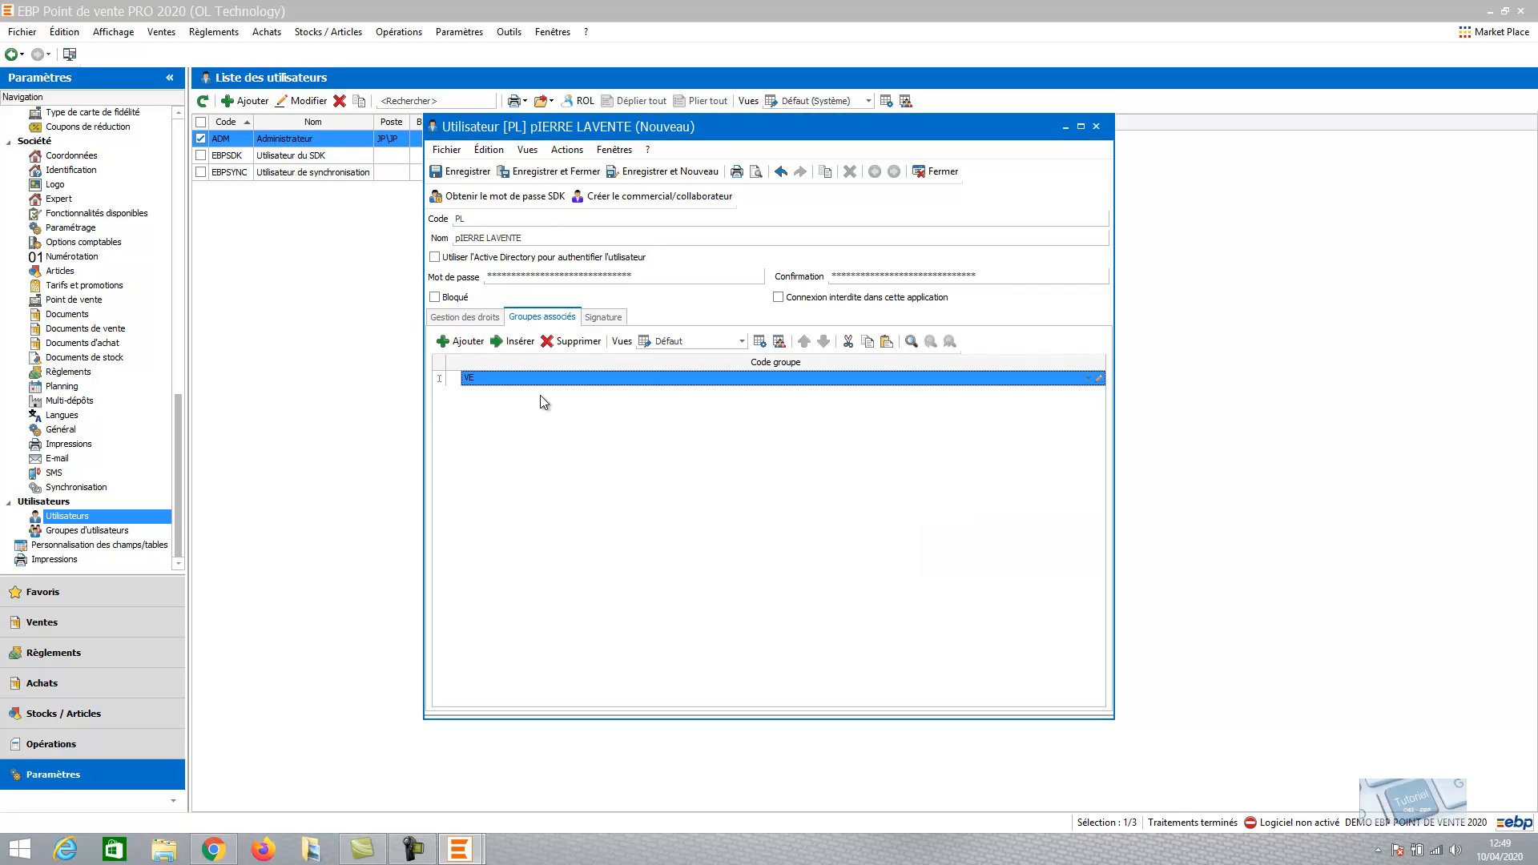
{"action": "left_click", "coordinate": [555, 173]}
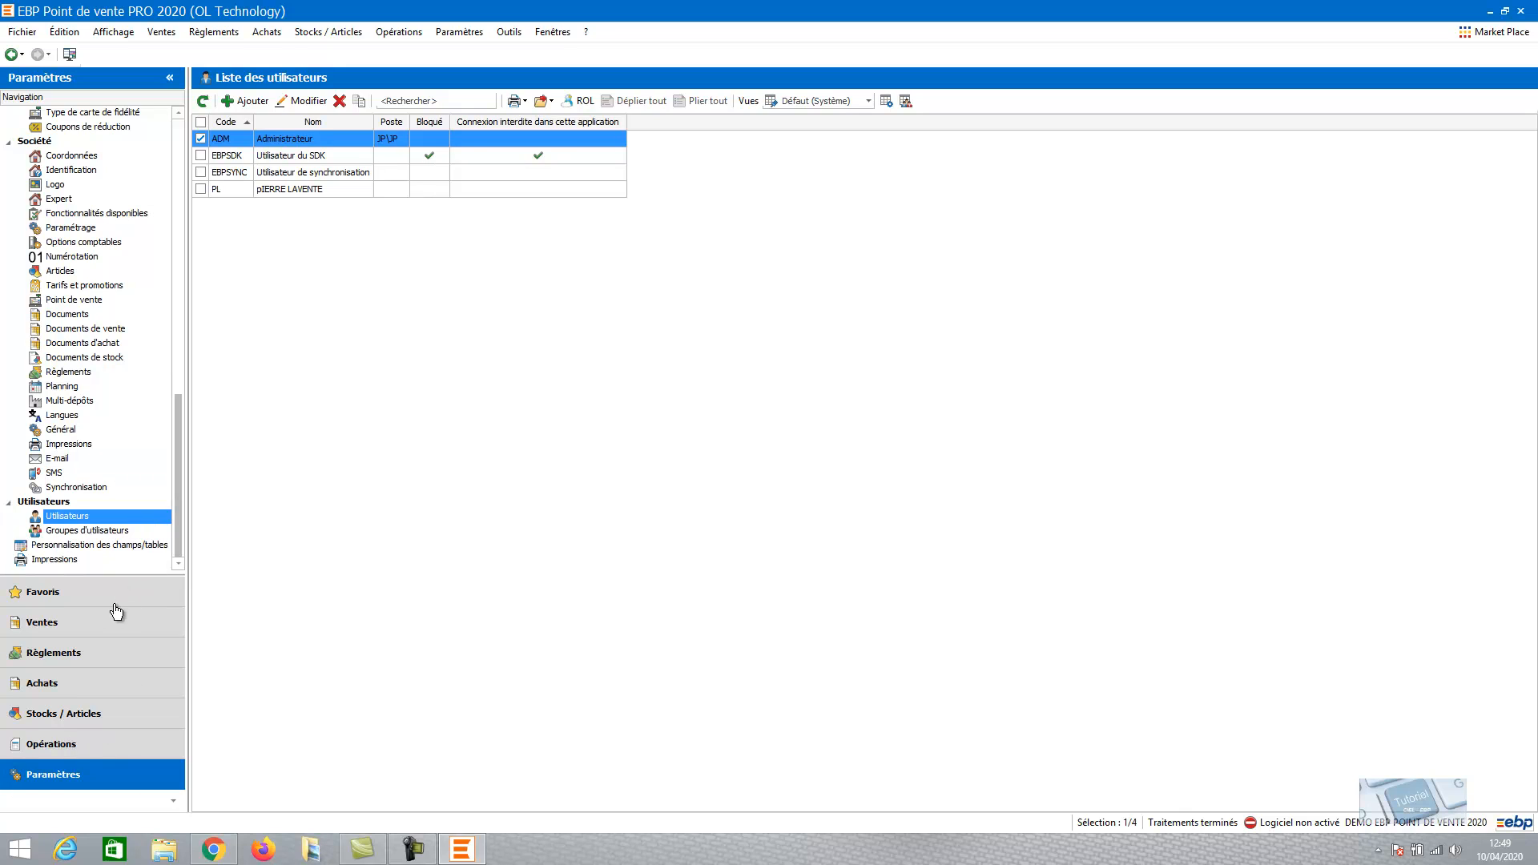
Open the salesperson's record in the Ventes section, assign user code PL to it, and save and close the record
{"action": "left_click", "coordinate": [100, 623]}
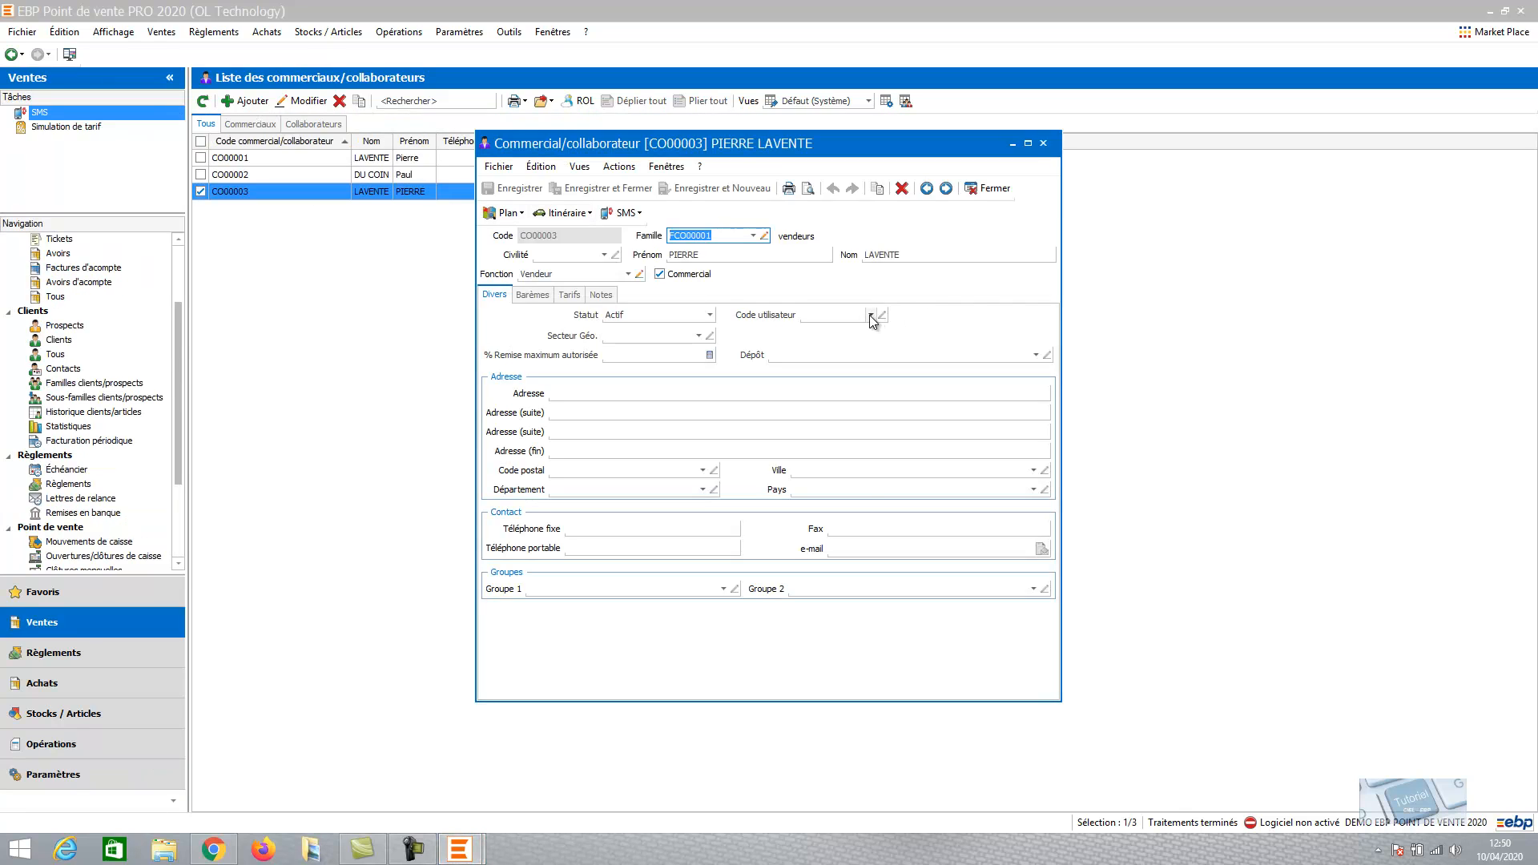
{"action": "left_click", "coordinate": [870, 316]}
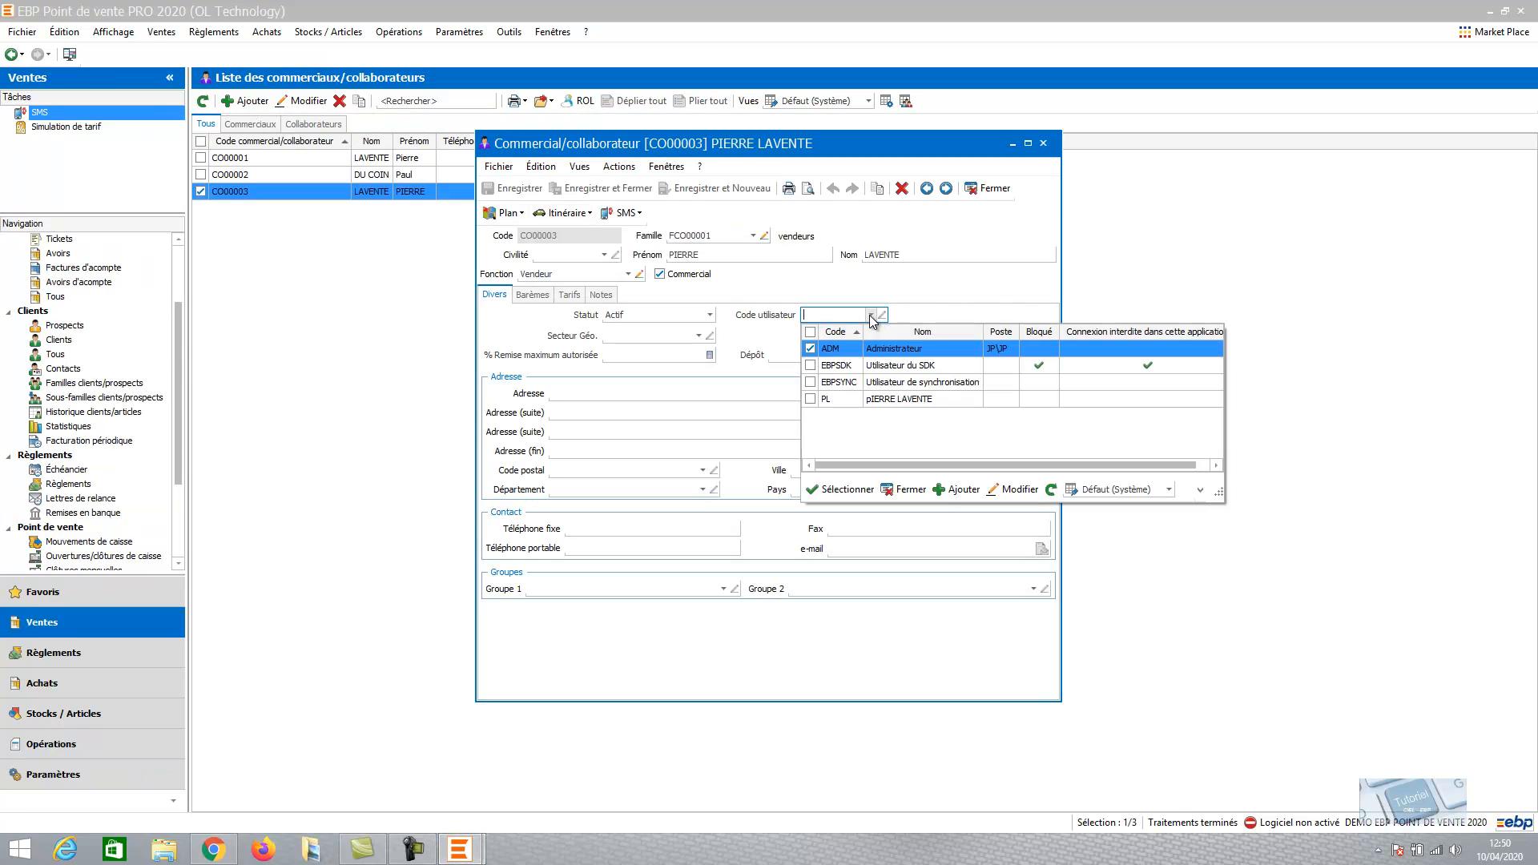
{"action": "left_click", "coordinate": [876, 400]}
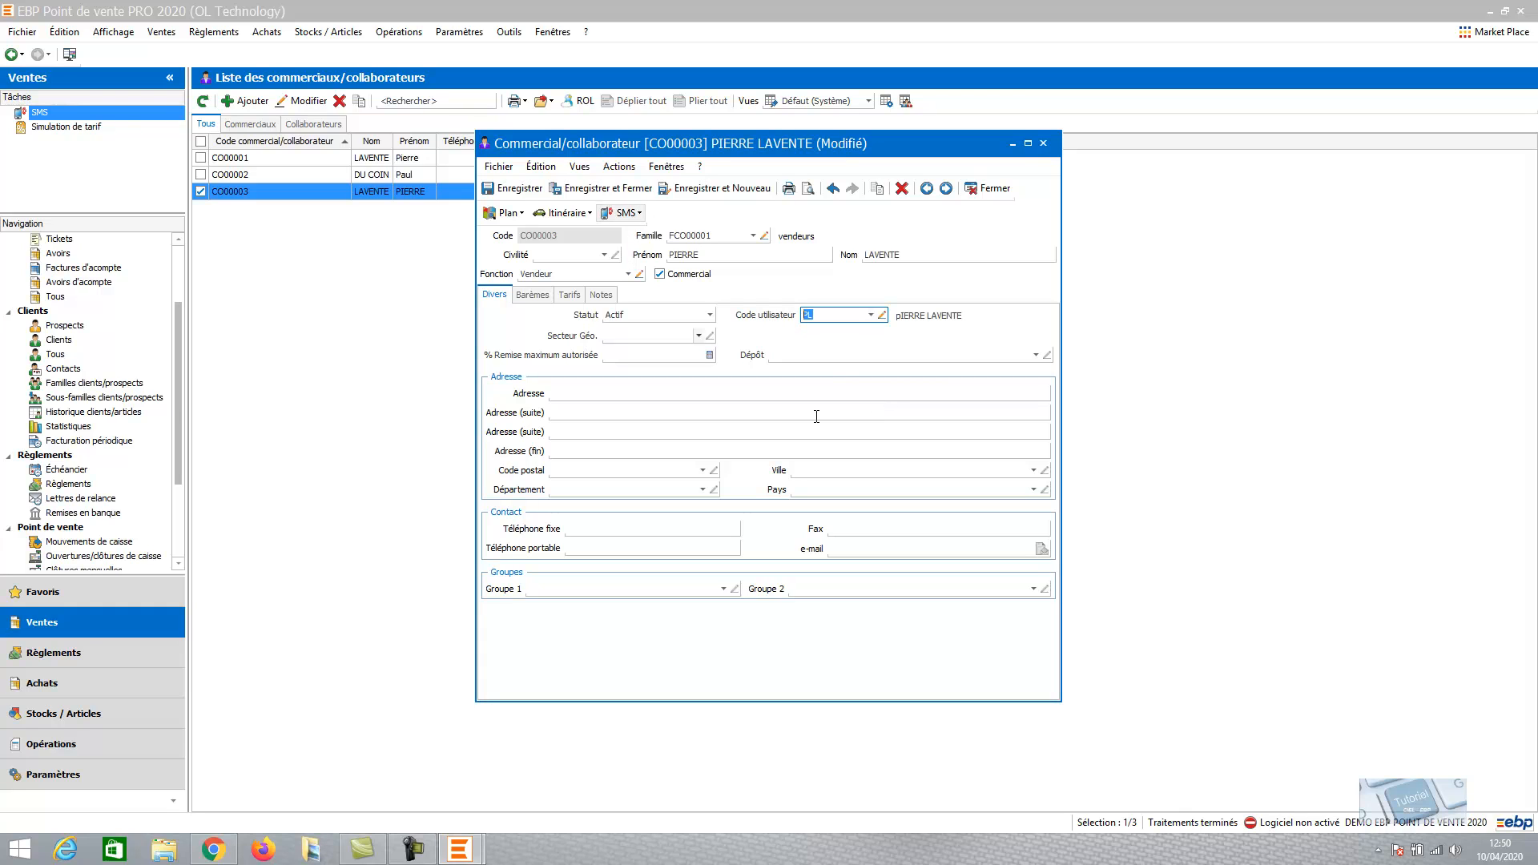
{"action": "left_click", "coordinate": [824, 390]}
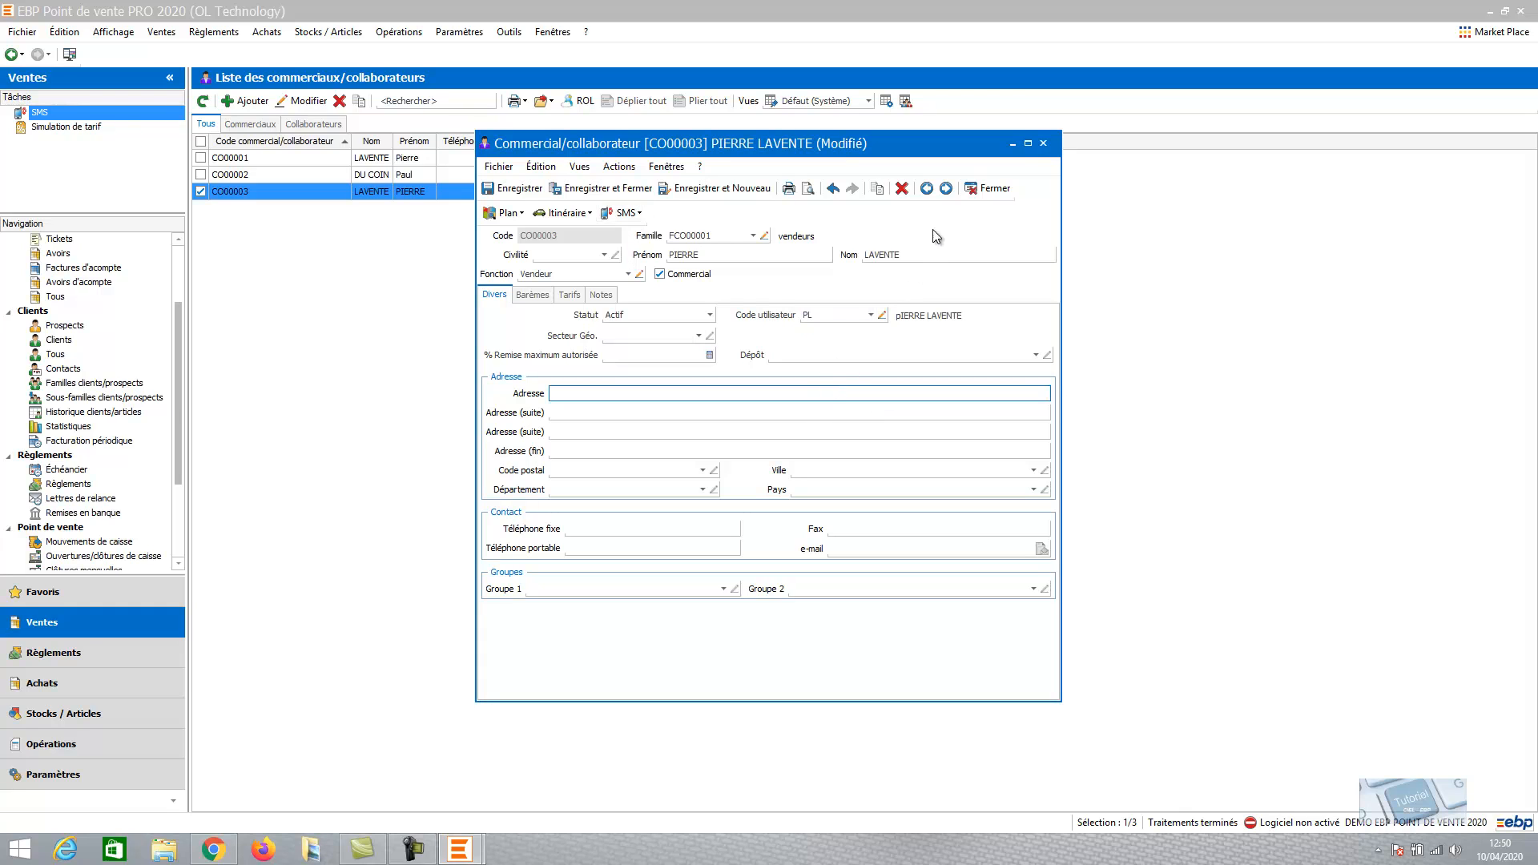
{"action": "left_click", "coordinate": [613, 189]}
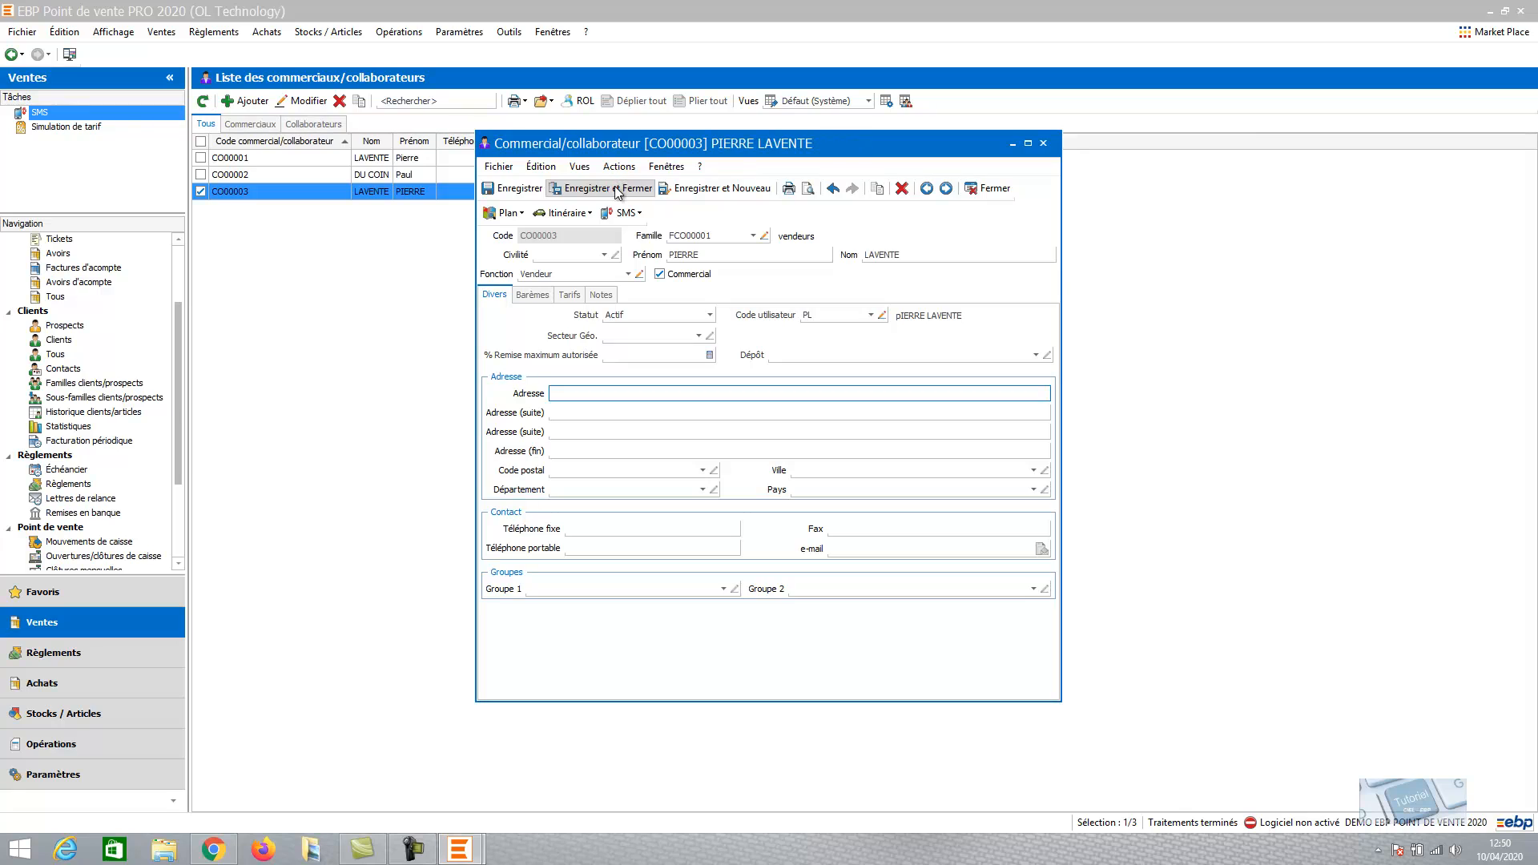